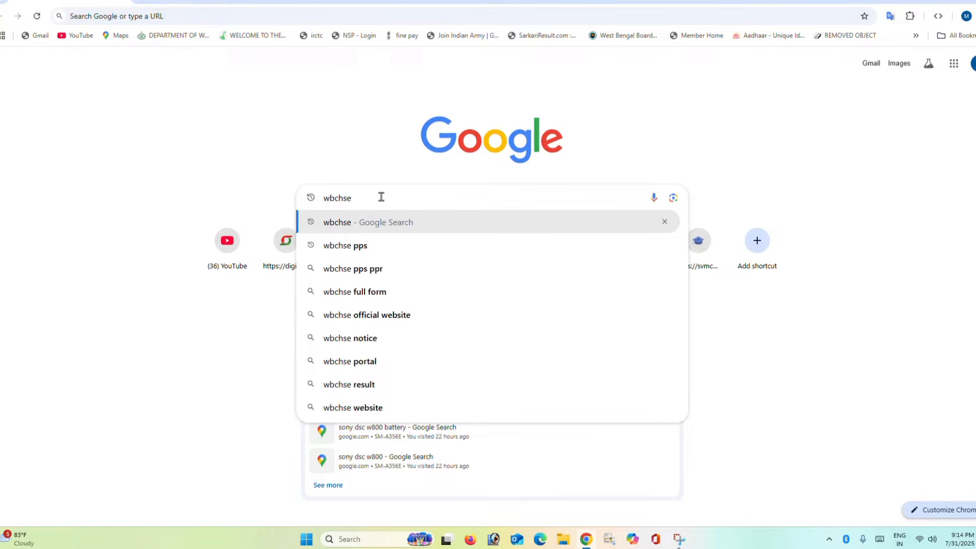
Search Google for "wbchse migration form".
type("mi")
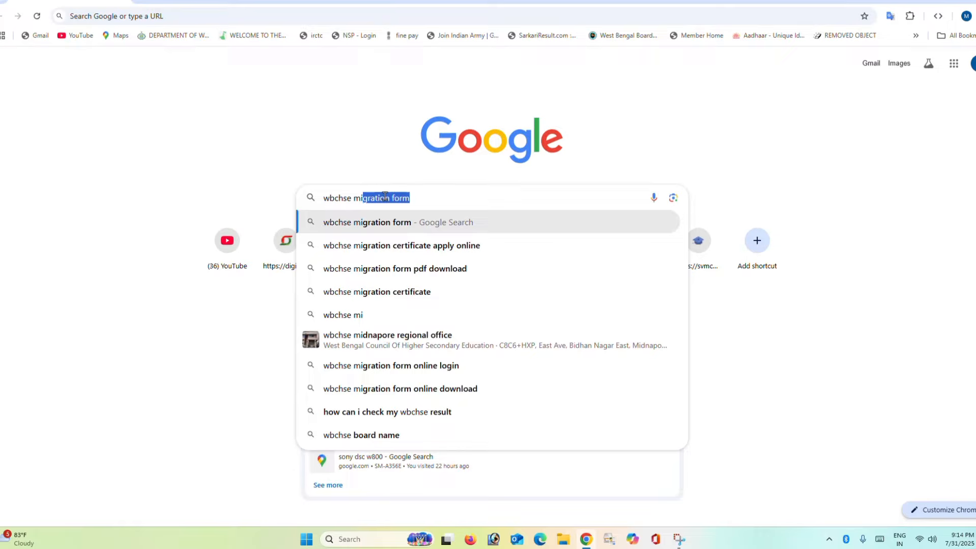
left_click(383, 220)
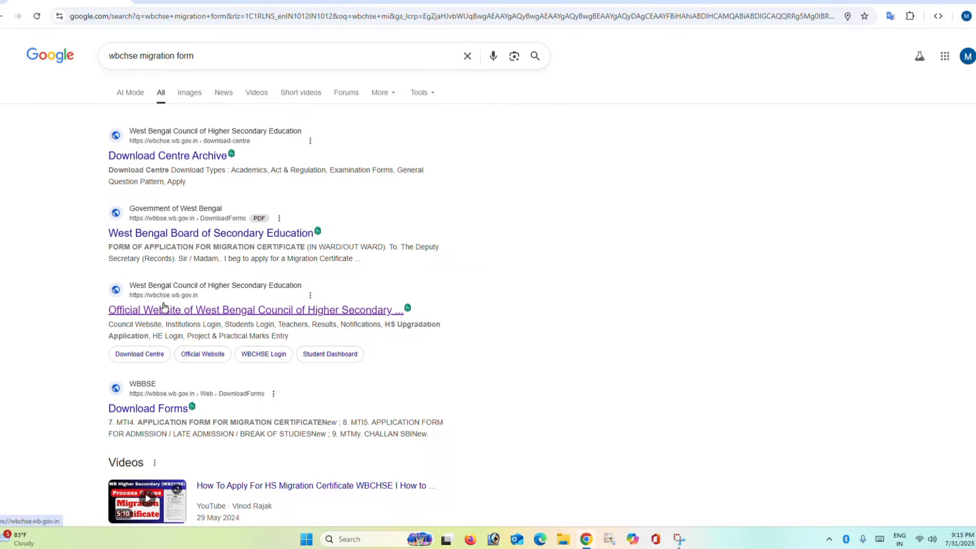
Shorten the search query to "wbchse migration" and open the official website of the West Bengal Council of Higher Secondary Education.
left_click_drag(201, 55, 176, 57)
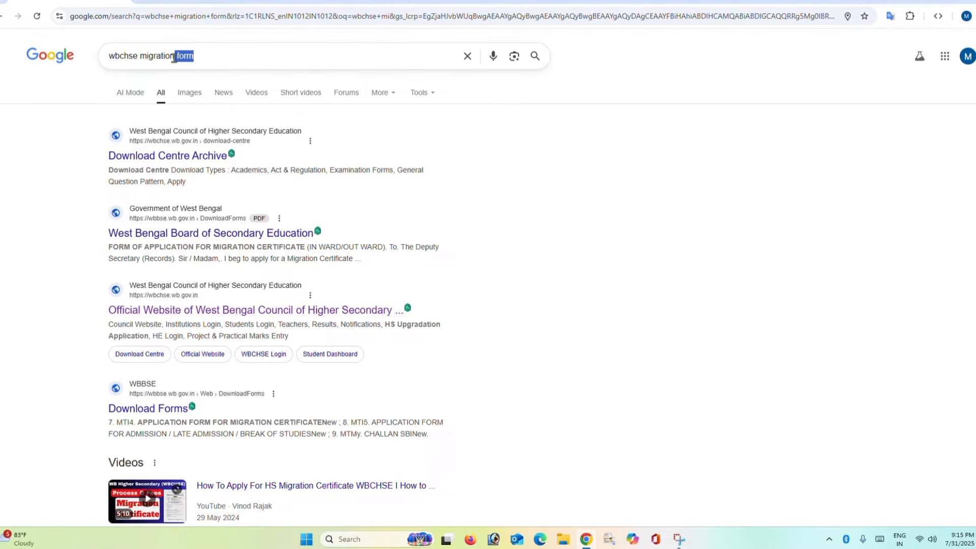
key("BackSpace")
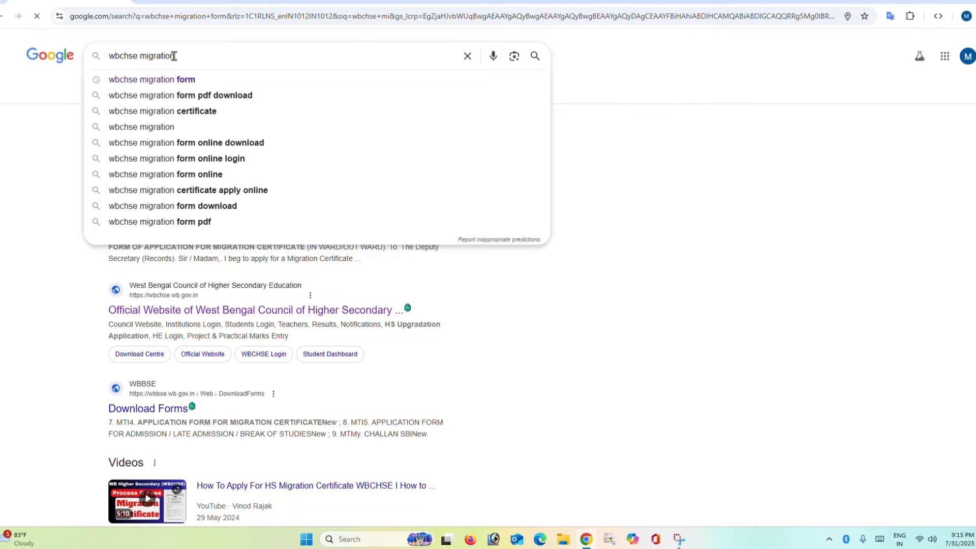
key("Return")
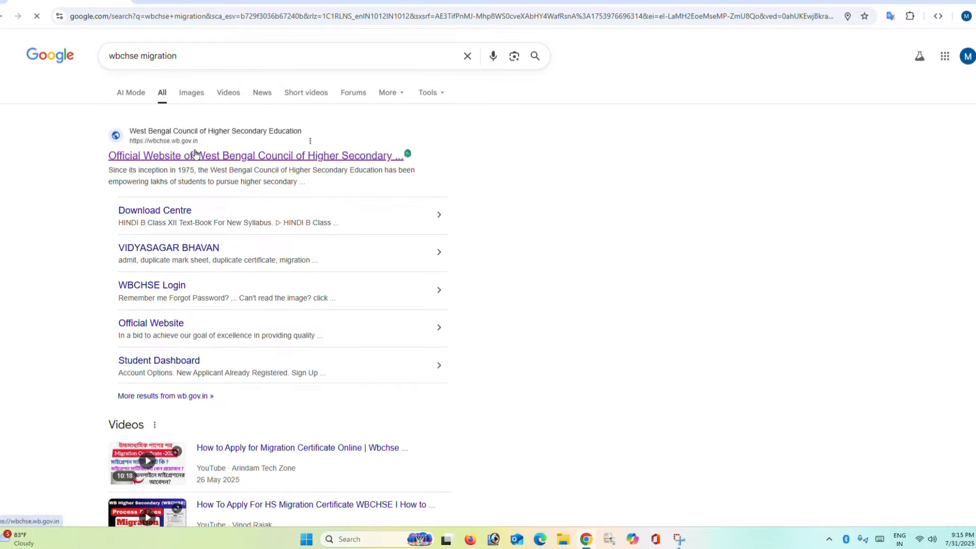
left_click(161, 153)
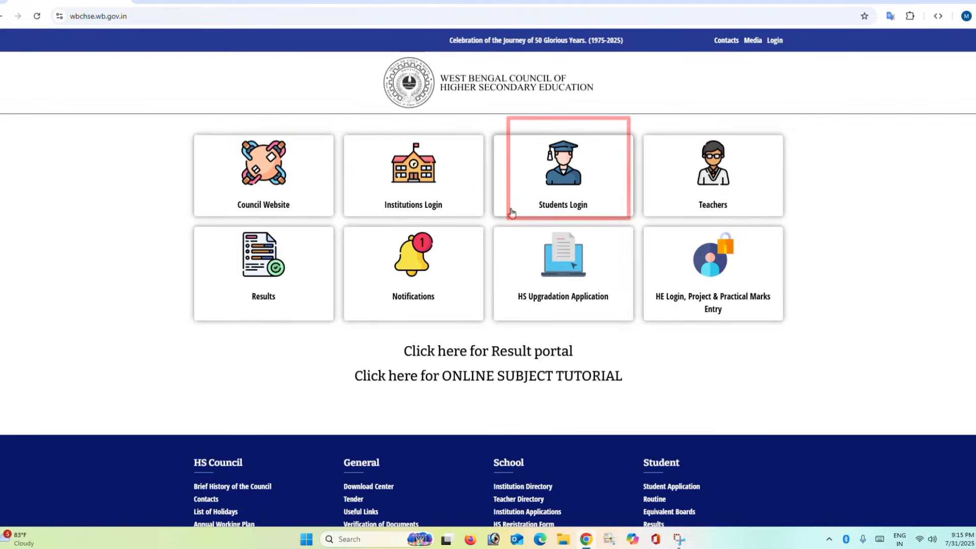
Go to the students' login on the council website and start the sign-up for a new applicant.
left_click(564, 188)
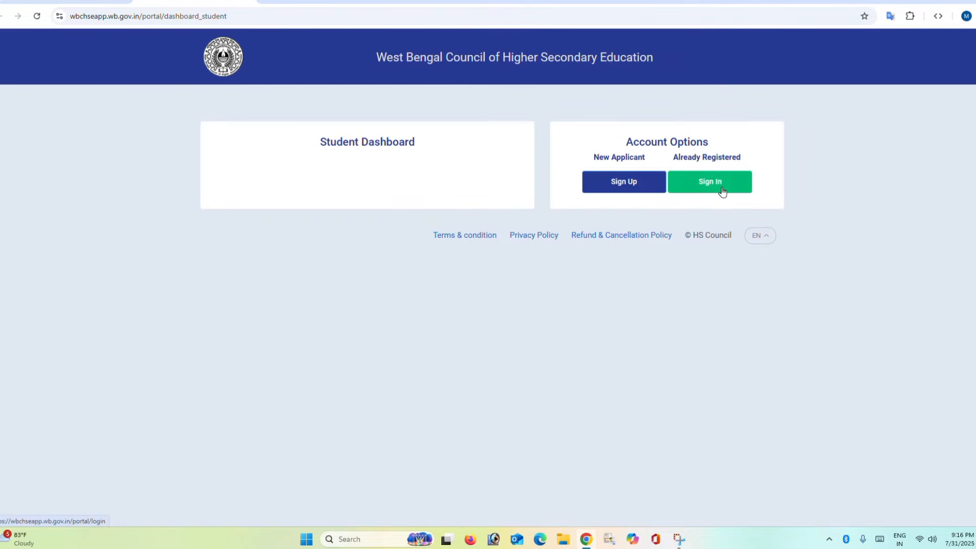
left_click(631, 192)
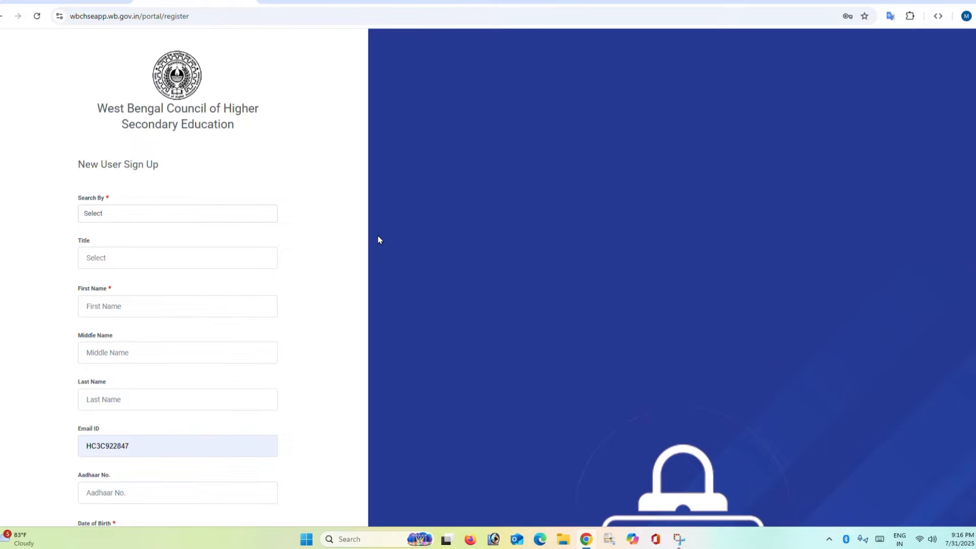
Set the institution search to Institution Name, look up "kuap" and select the matching school in the sign-up form.
left_click(141, 213)
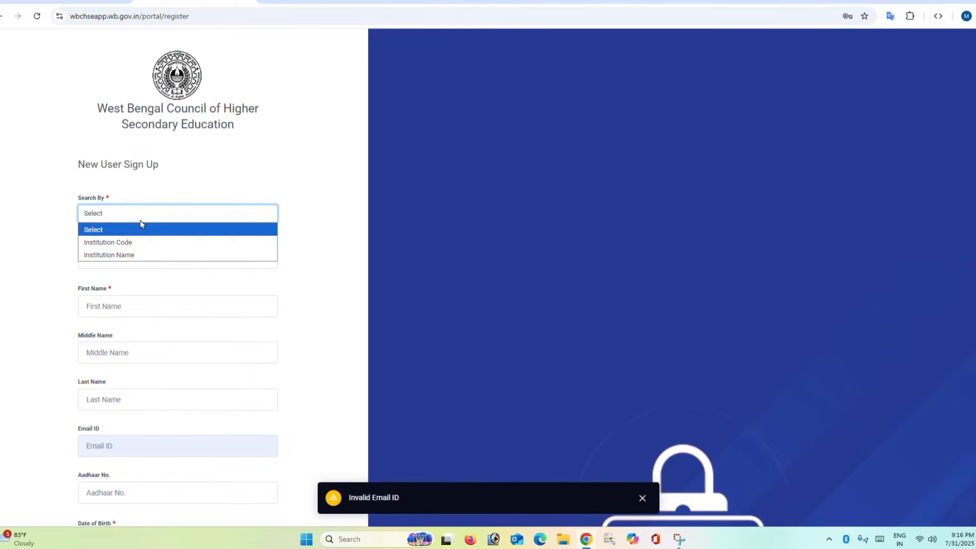
left_click(122, 259)
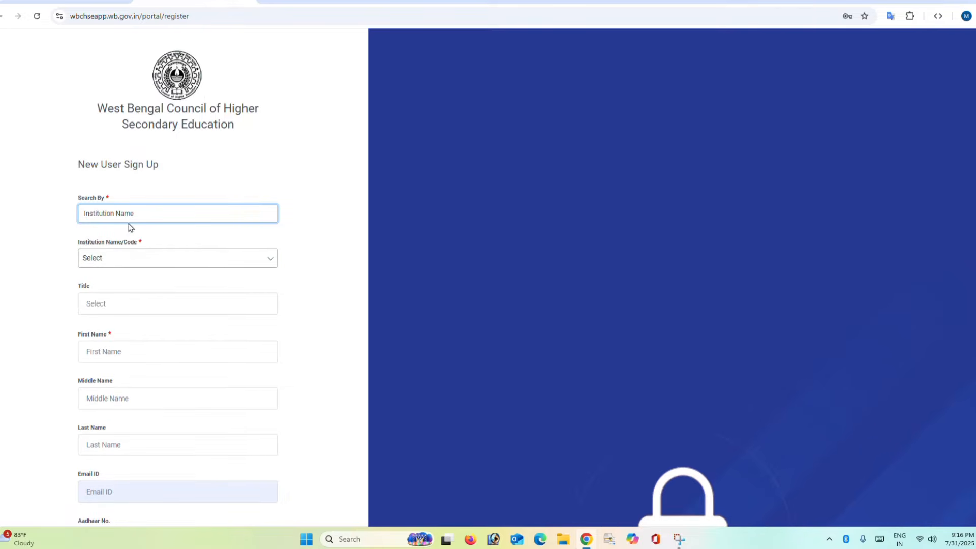
left_click(123, 261)
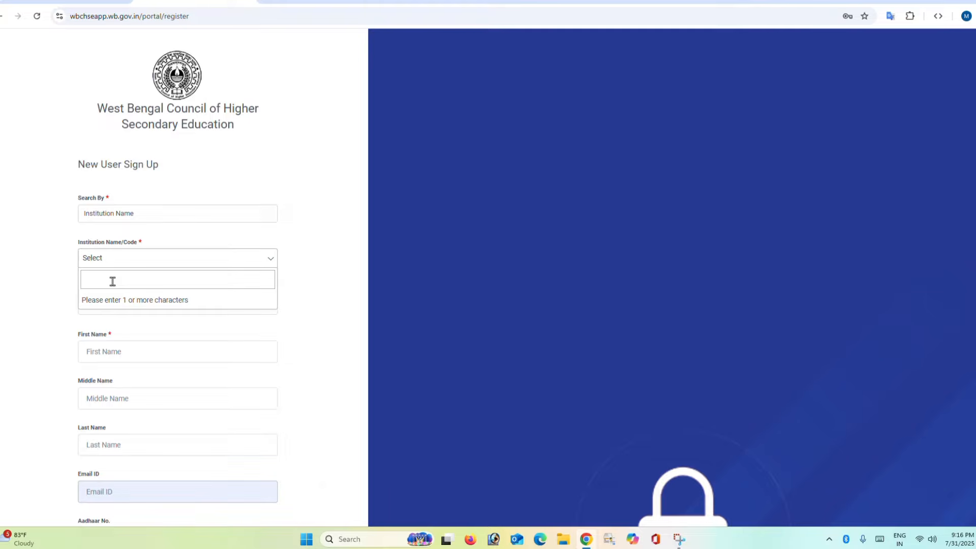
left_click(112, 281)
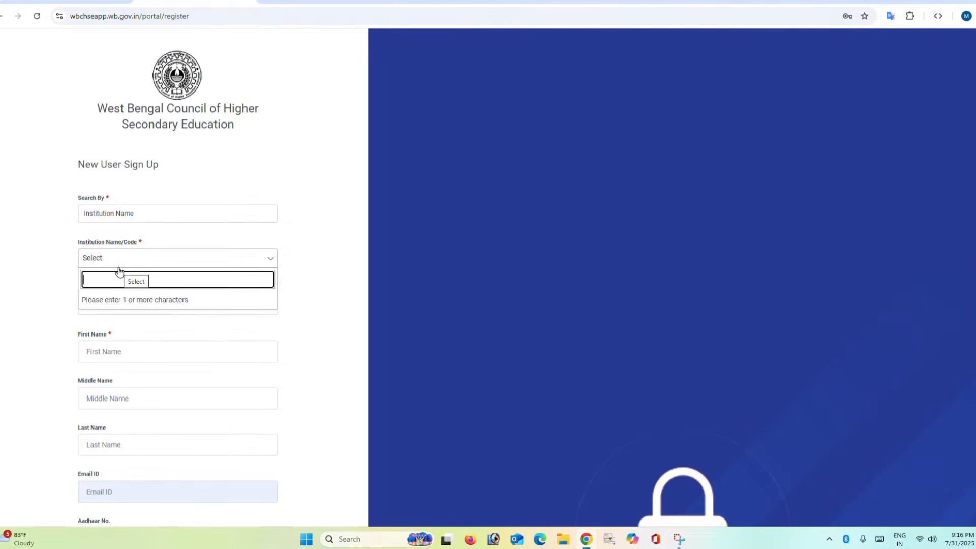
type("ku")
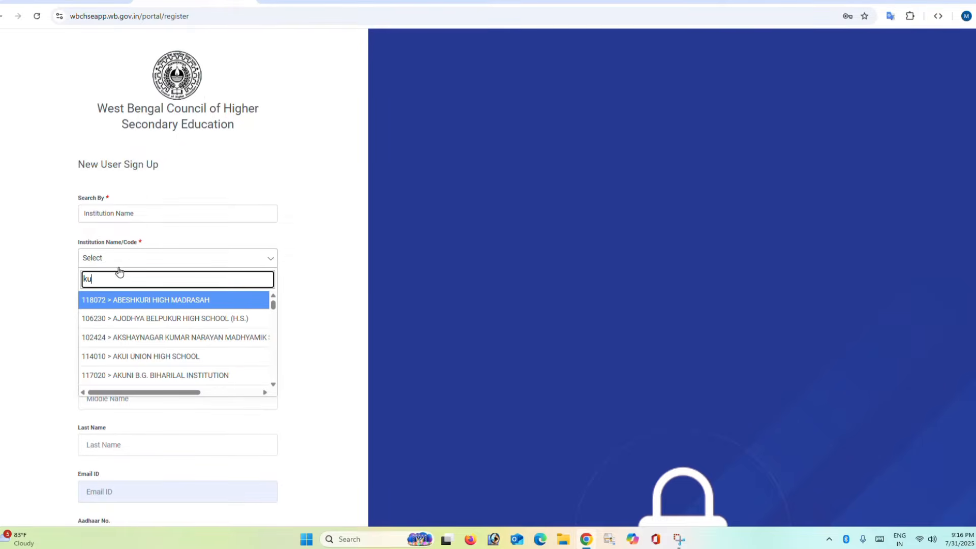
type("ap")
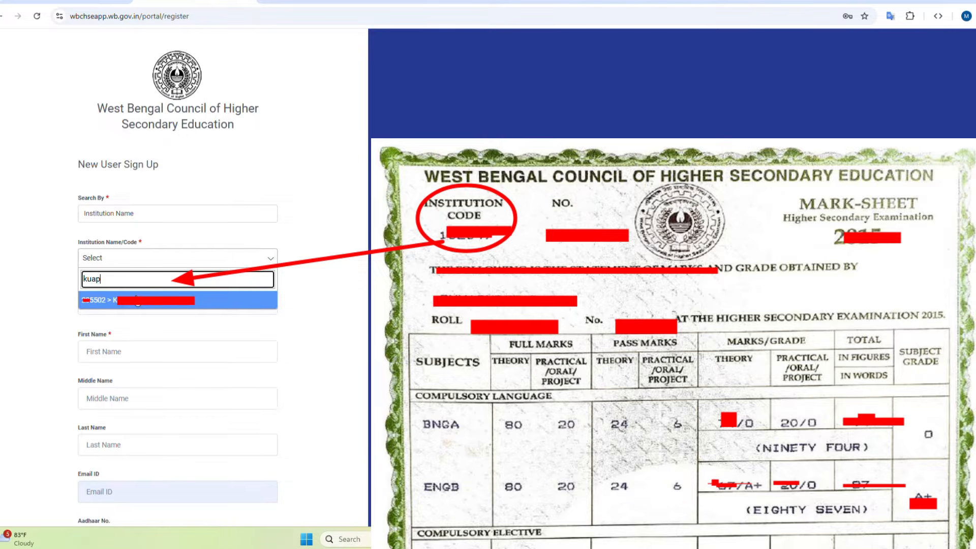
left_click(136, 299)
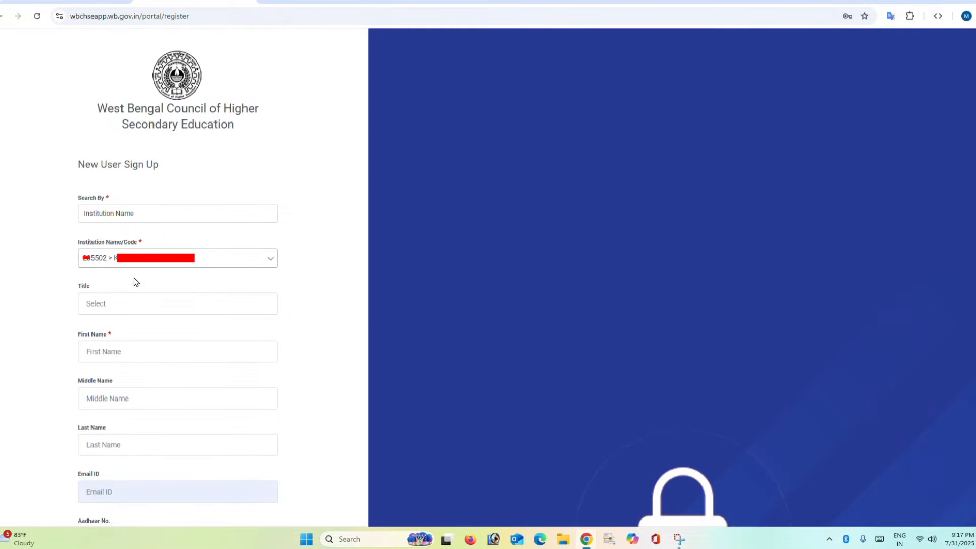
Choose Miss as the title, fill in the date of birth and set the HS registration year to 2022.
left_click(122, 306)
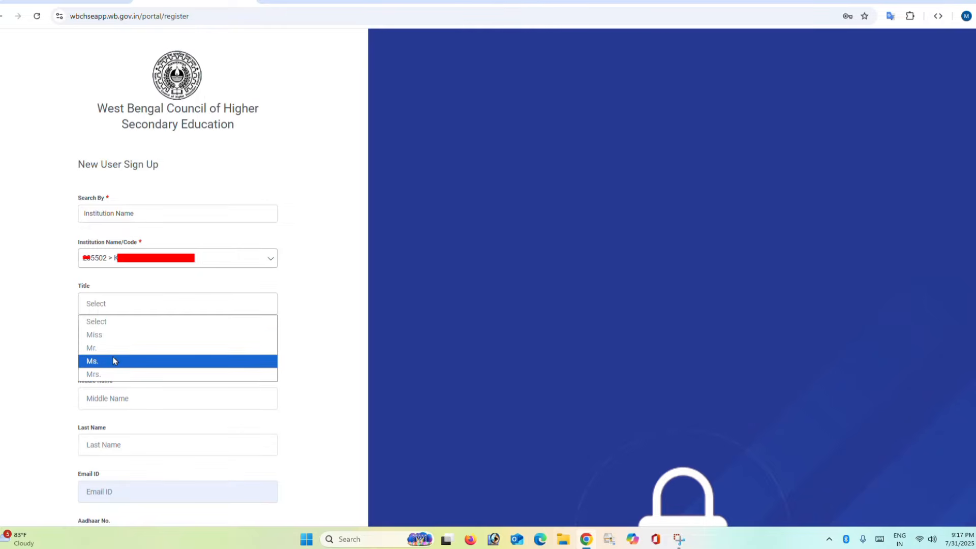
left_click(107, 340)
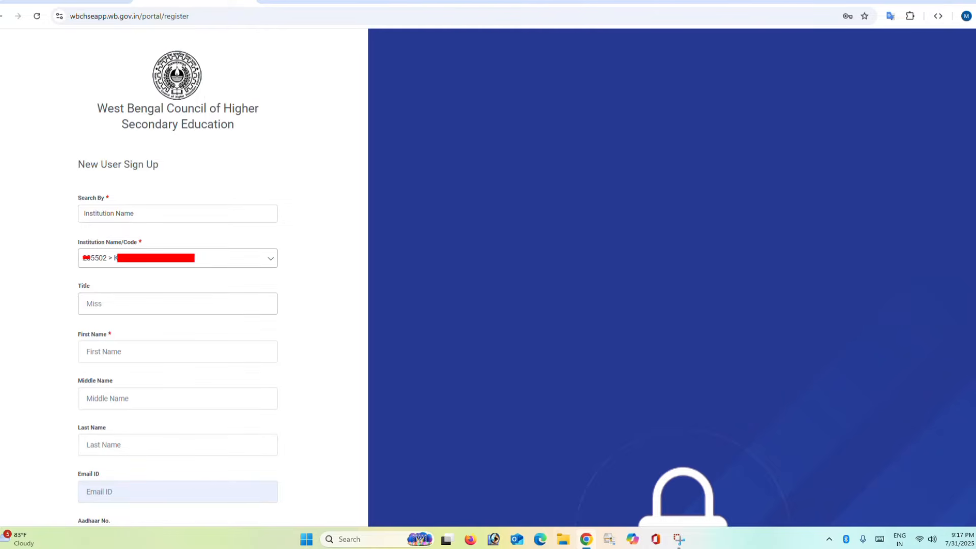
scroll(212, 465, "down", 8)
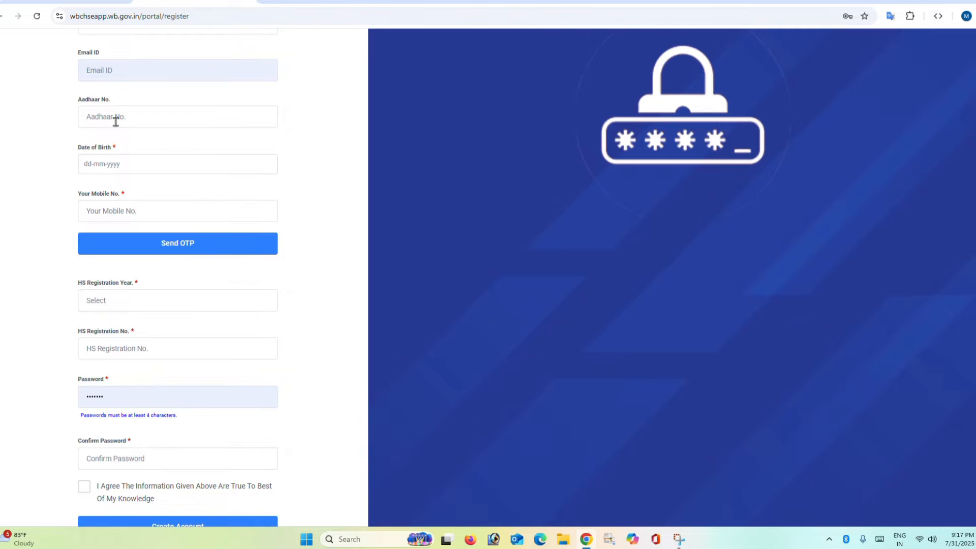
left_click(129, 162)
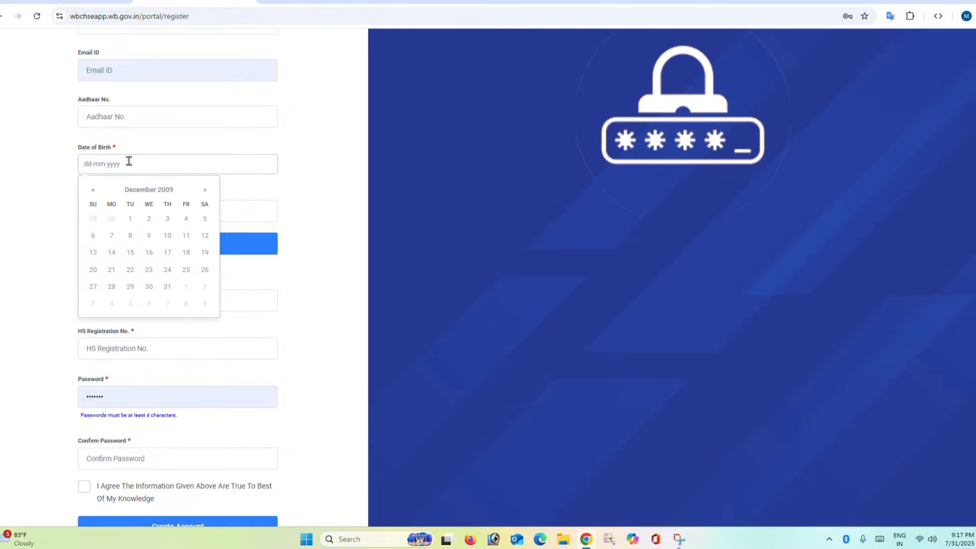
left_click(35, 154)
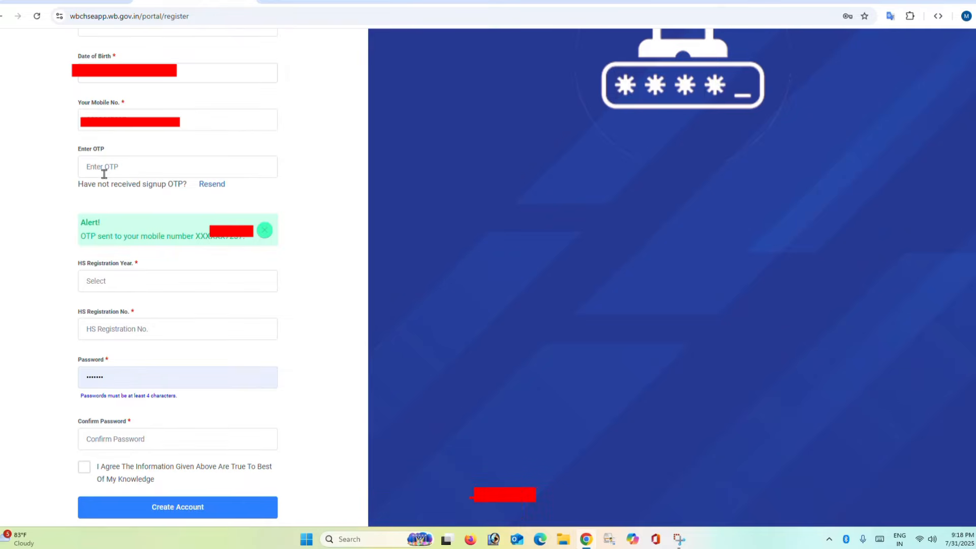
left_click(110, 283)
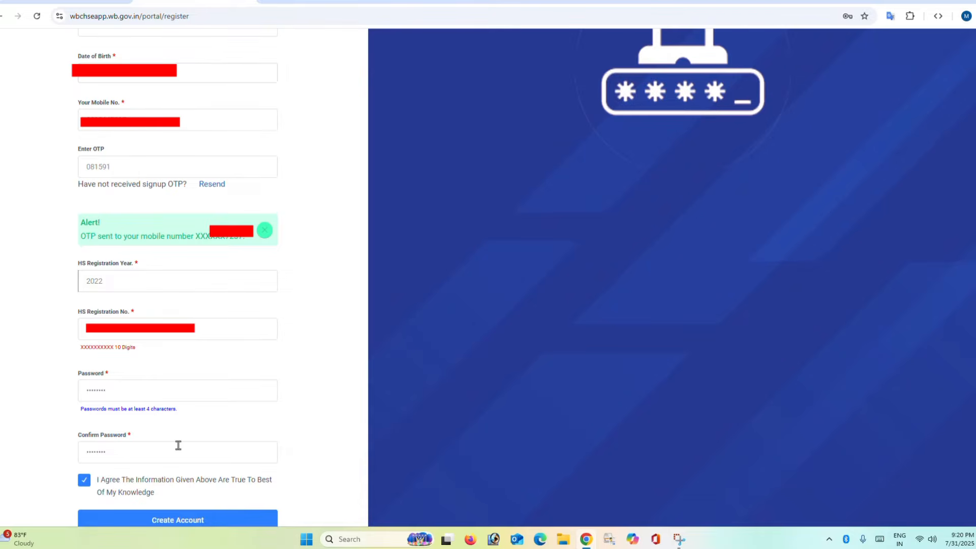
Create the student account and save its login in the browser.
left_click(199, 521)
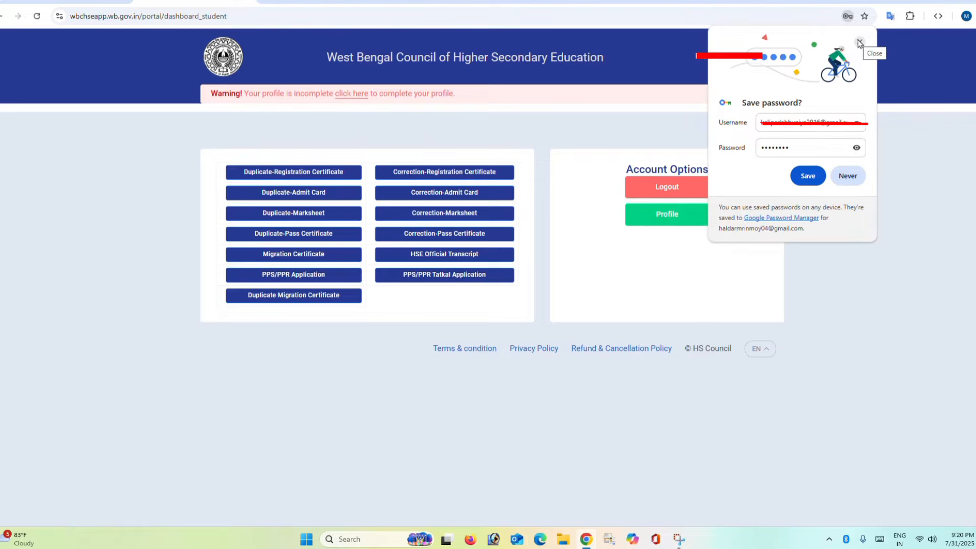
left_click(808, 175)
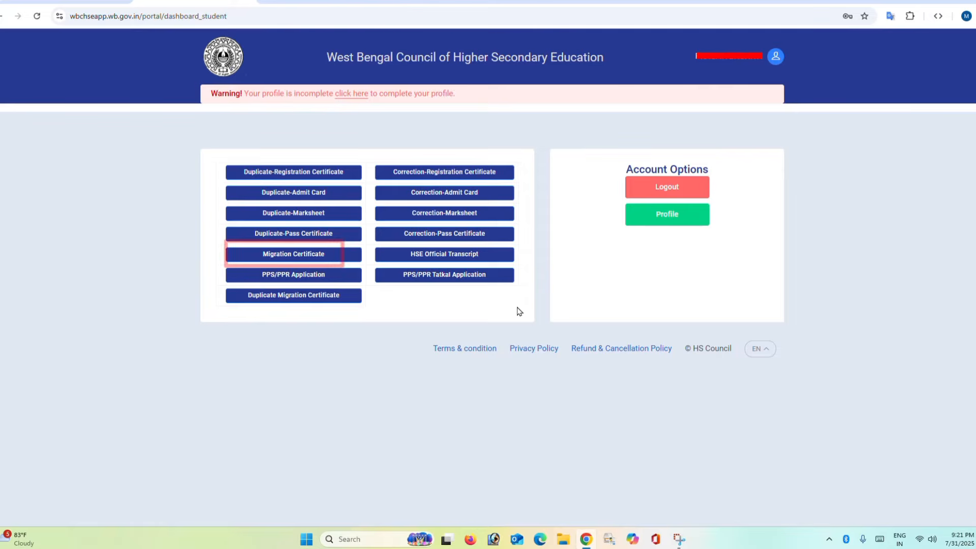
Open the Migration Certificate application and set the profile's gender to Female and caste category to GENERAL.
left_click(325, 257)
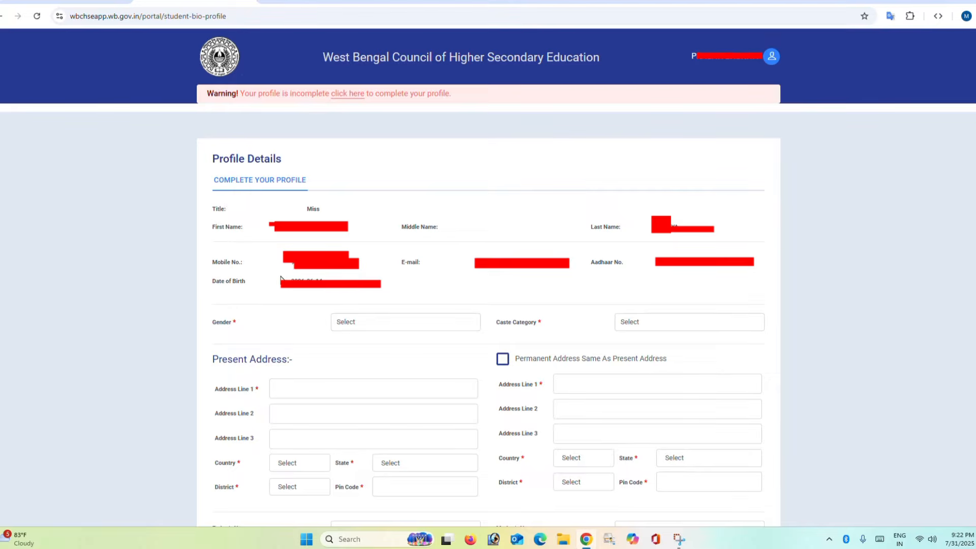
left_click(357, 328)
left_click(358, 363)
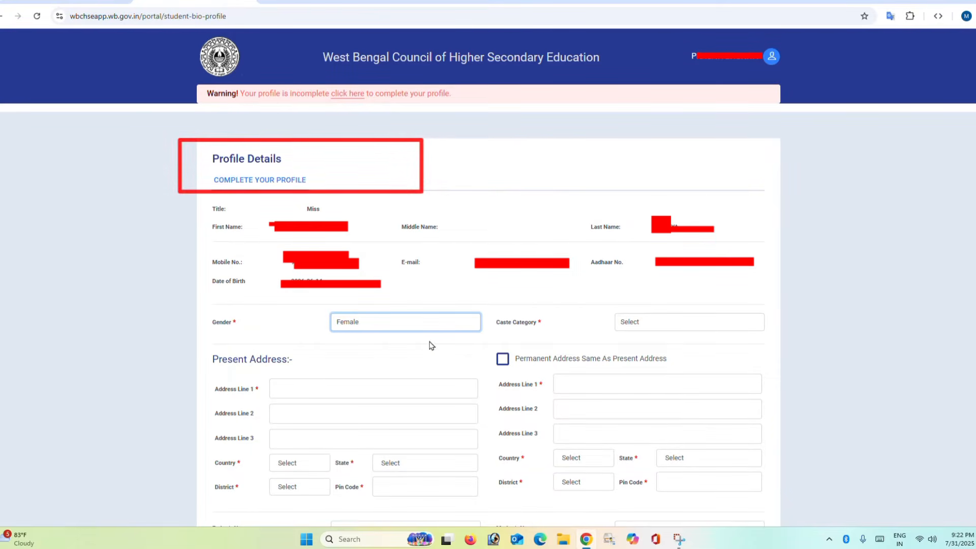
left_click(641, 320)
left_click(645, 350)
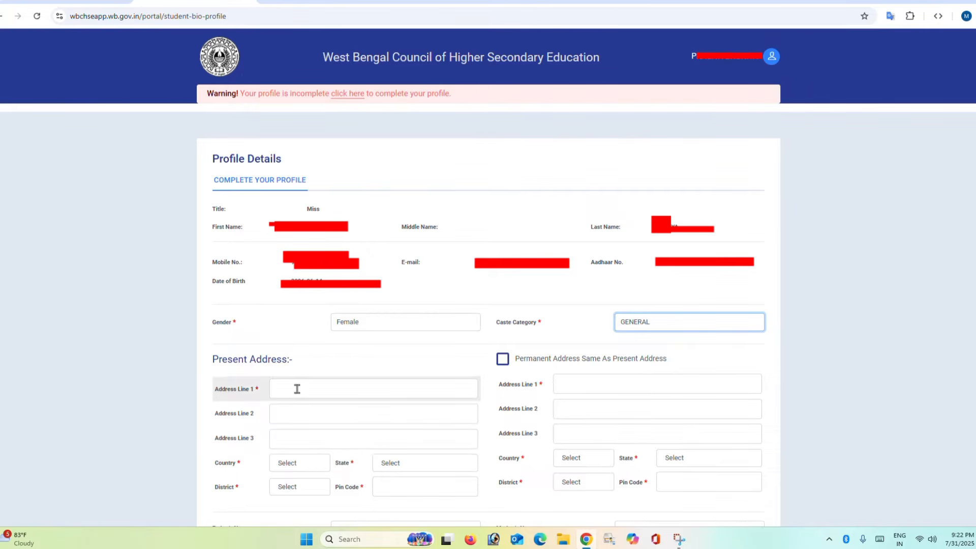
Set the present address's country to India and state to West Bengal, and choose the applicant's district.
left_click(293, 465)
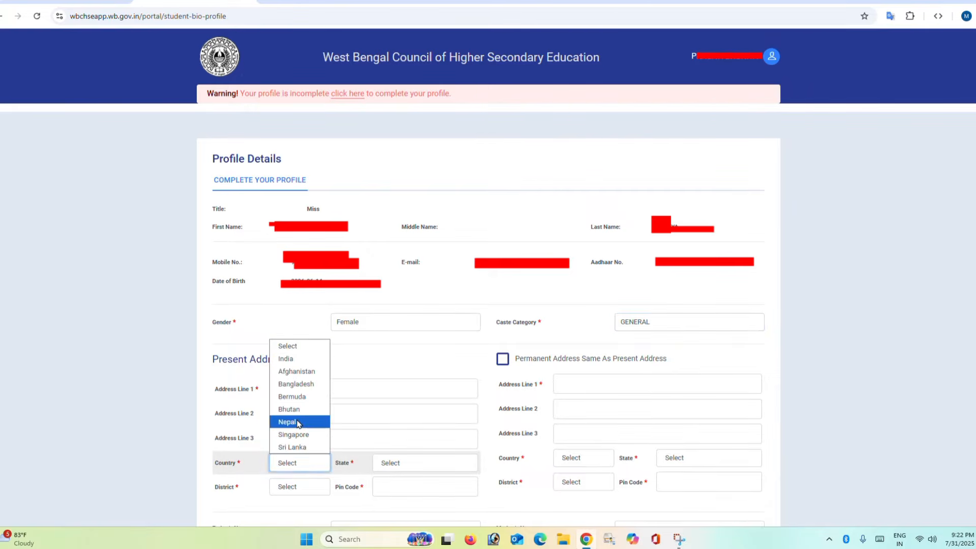
left_click(293, 359)
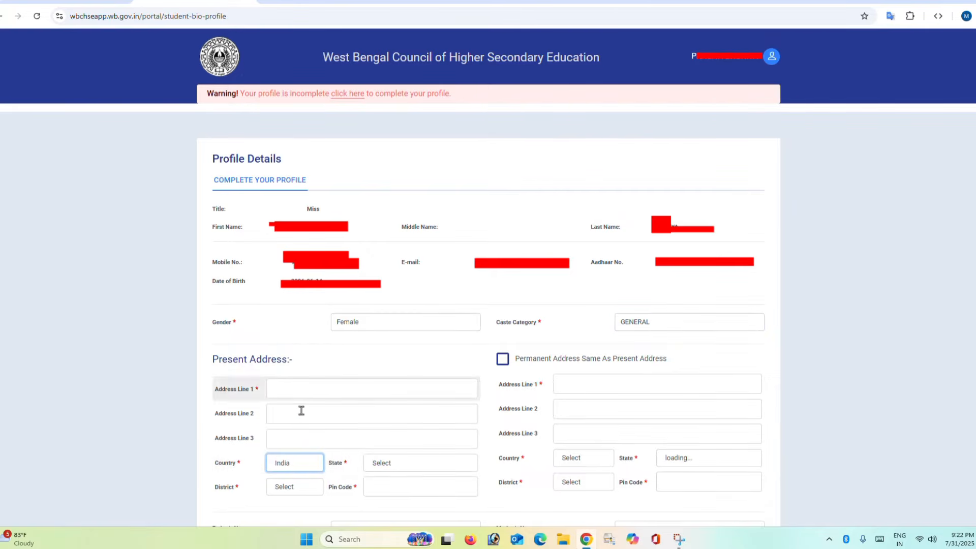
left_click(380, 463)
scroll(384, 447, "down", 5)
left_click(384, 448)
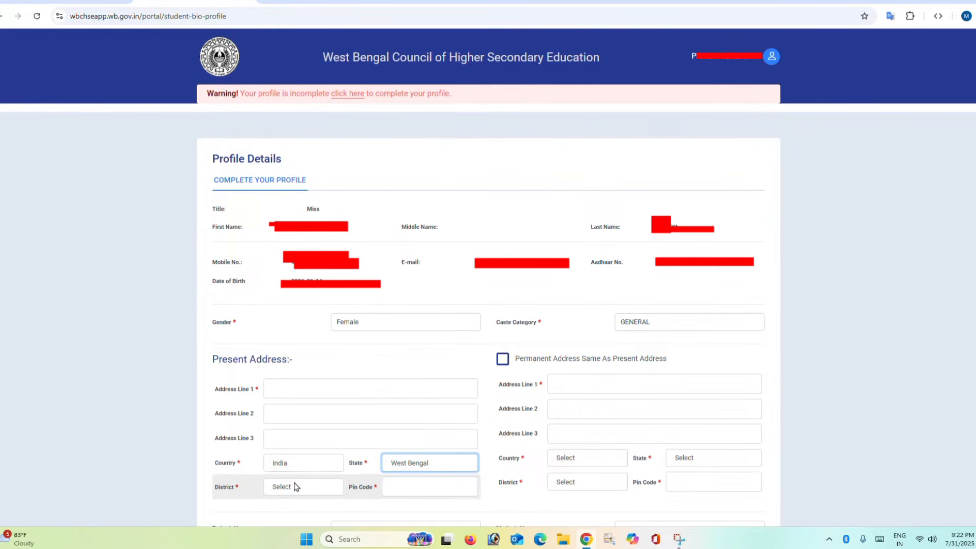
left_click(298, 487)
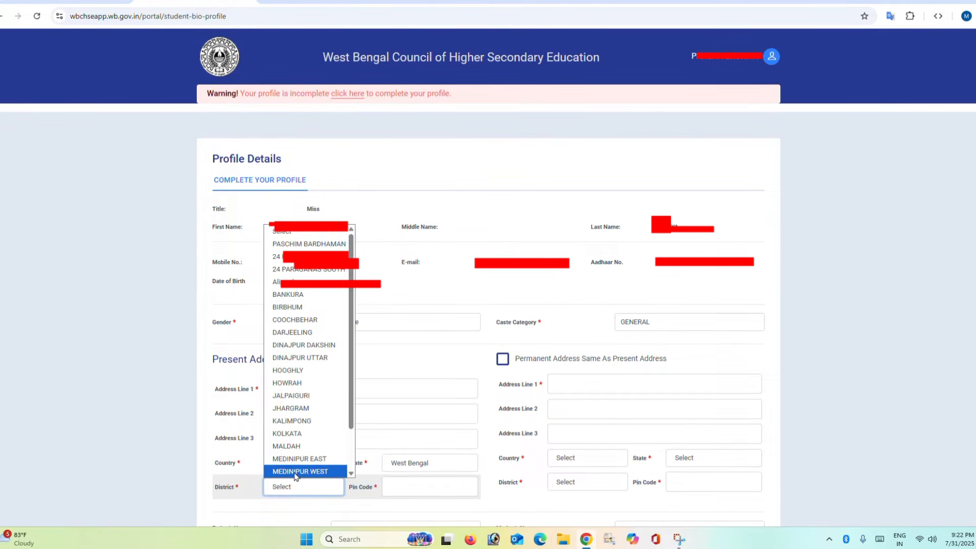
left_click(295, 474)
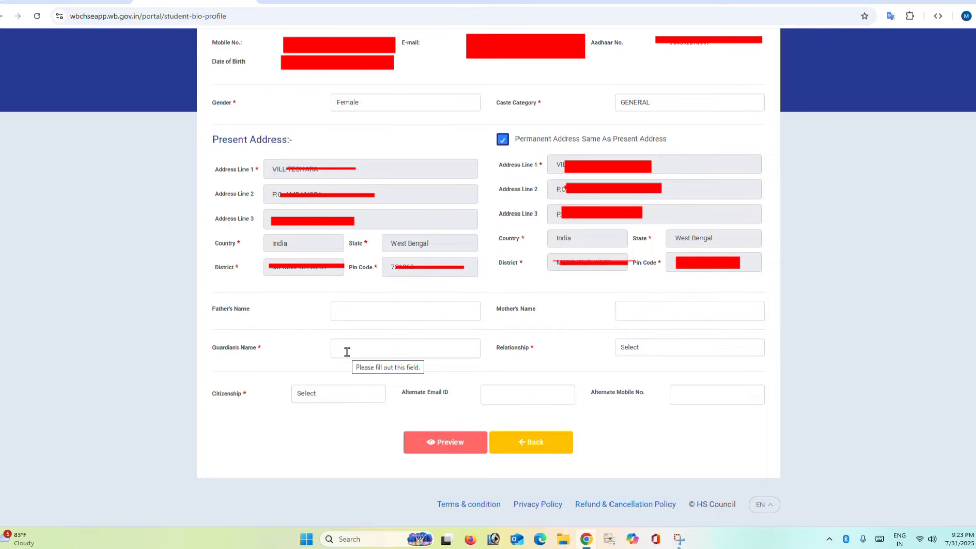
Set the guardian relationship to Daughter and citizenship to Indian, and confirm the preview of the profile.
left_click(686, 353)
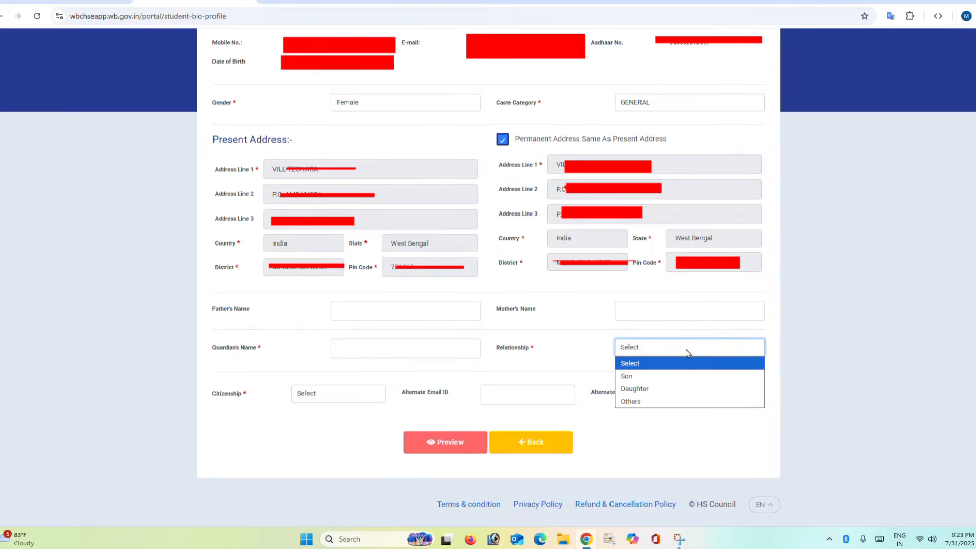
left_click(634, 389)
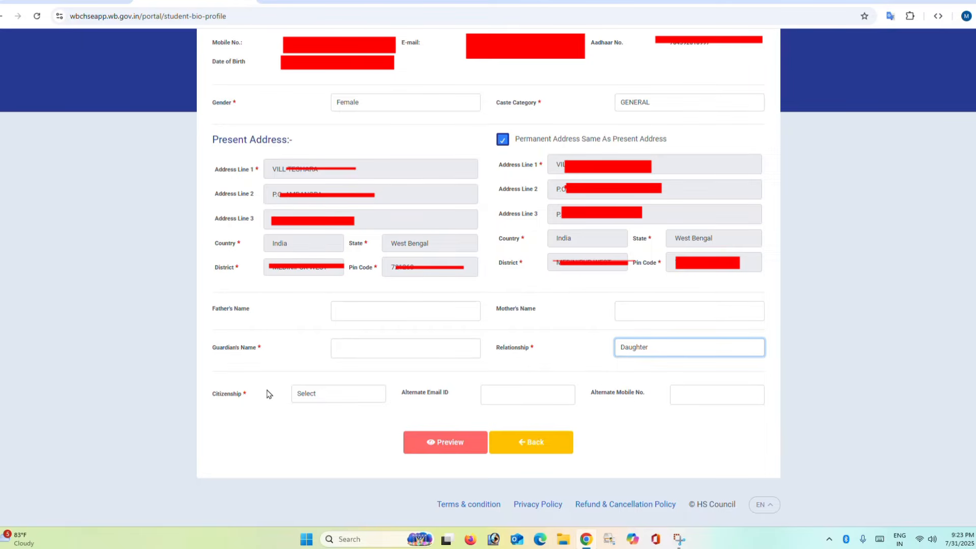
left_click(310, 396)
left_click(307, 422)
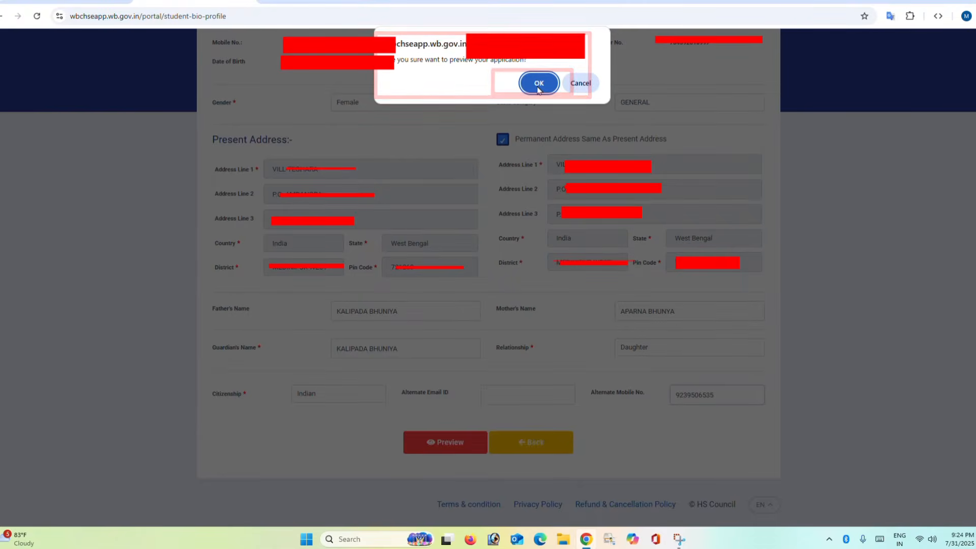
left_click(538, 84)
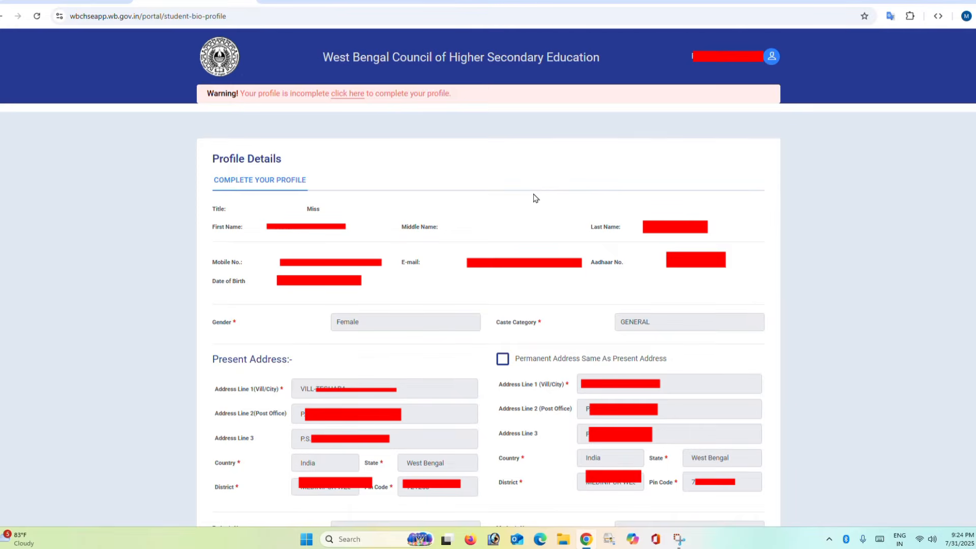
Accept the declaration that the profile information has been reviewed and make the final submission of the profile.
scroll(535, 197, "down", 5)
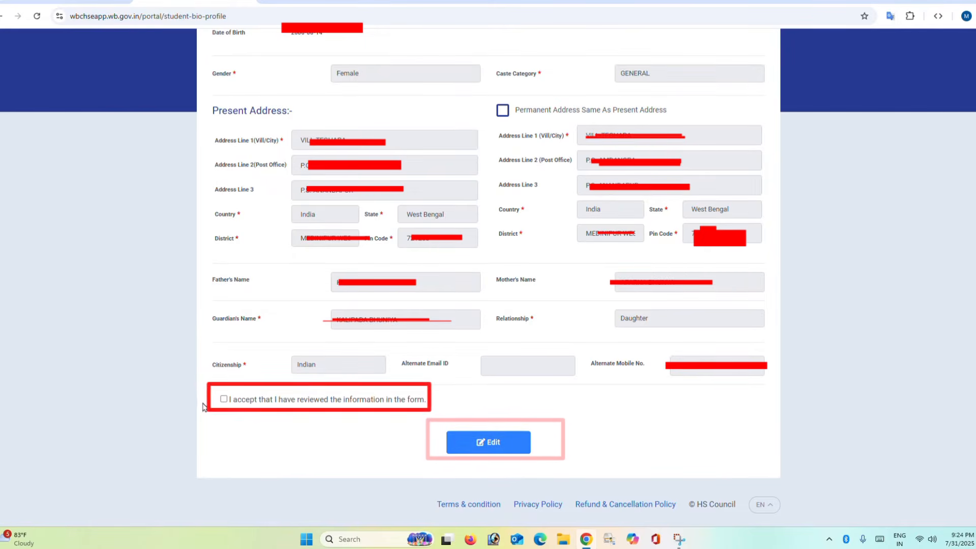
left_click(223, 399)
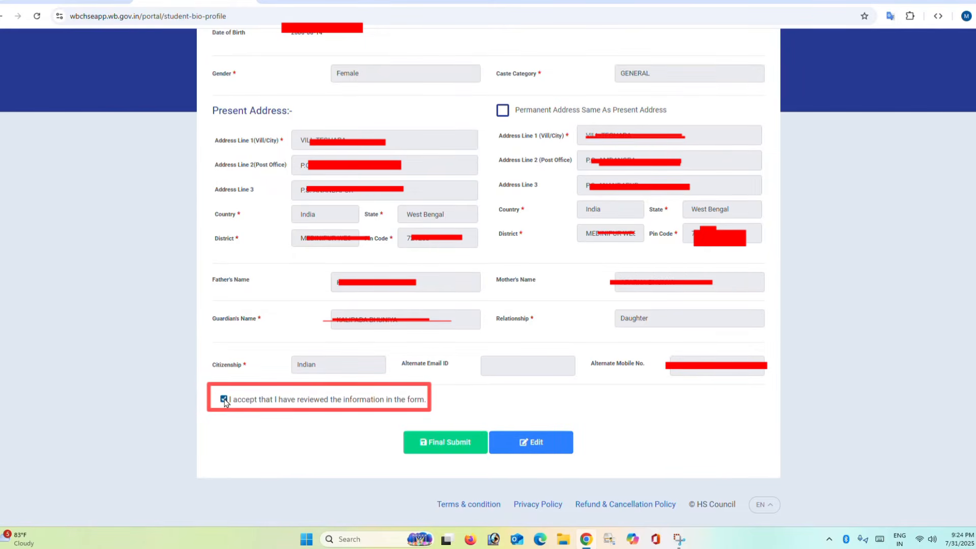
left_click(434, 442)
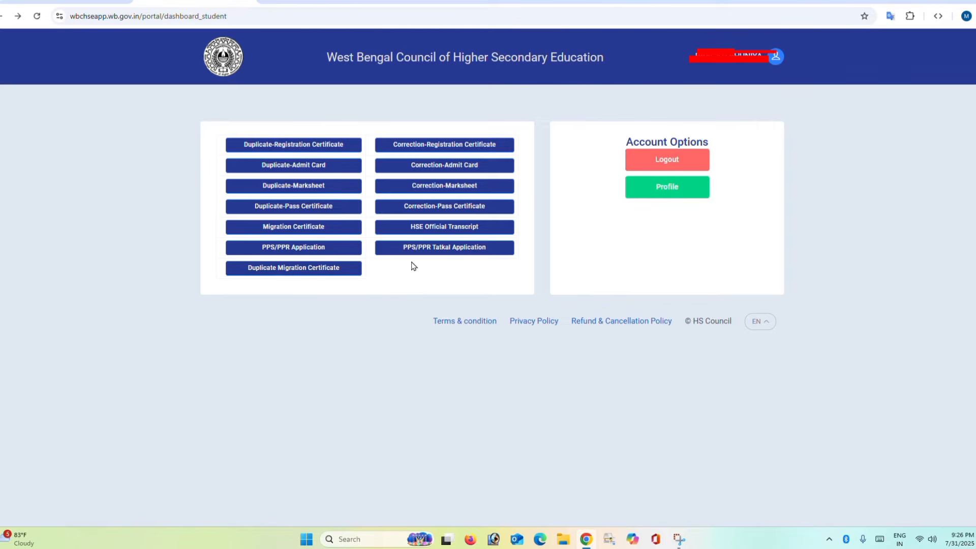
Check the account options on the student dashboard and open the Migration Certificate application form.
left_click(773, 57)
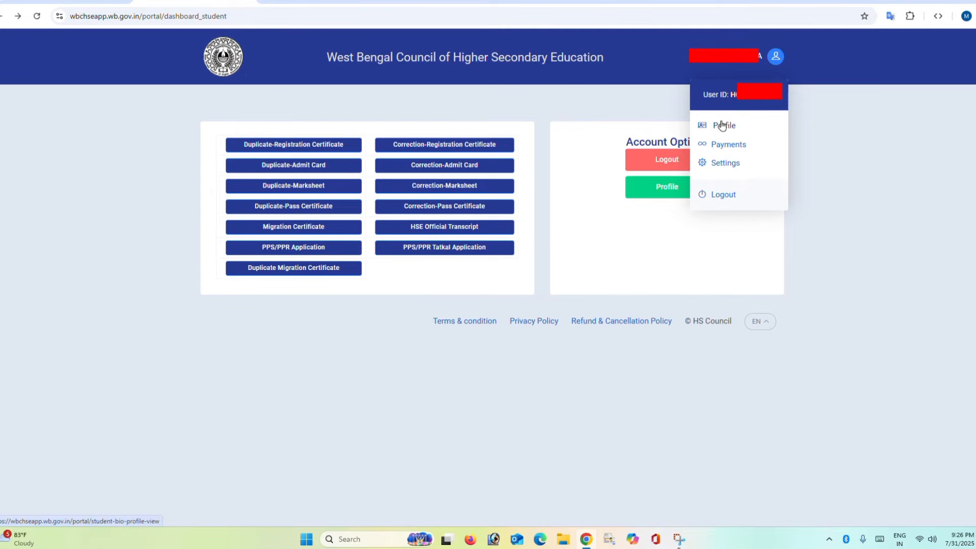
left_click(612, 107)
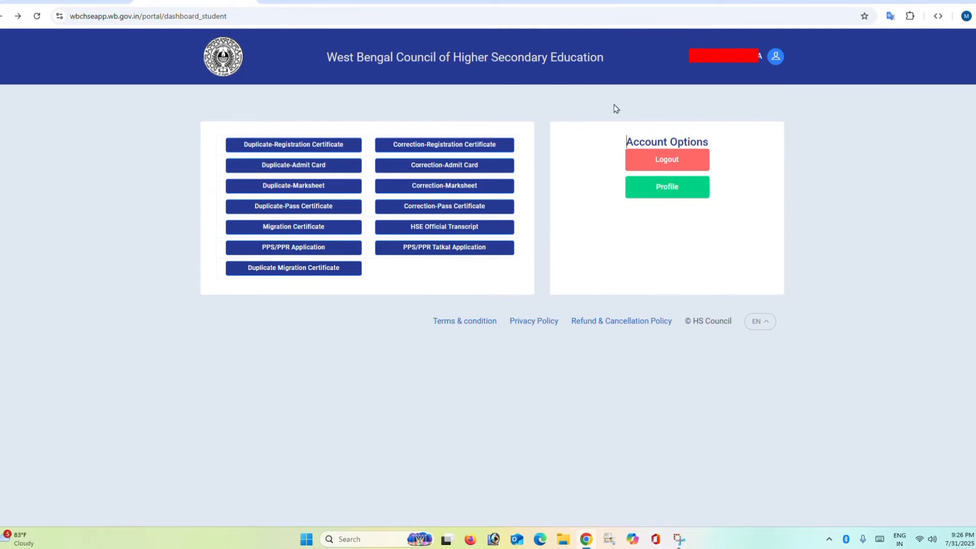
left_click(293, 232)
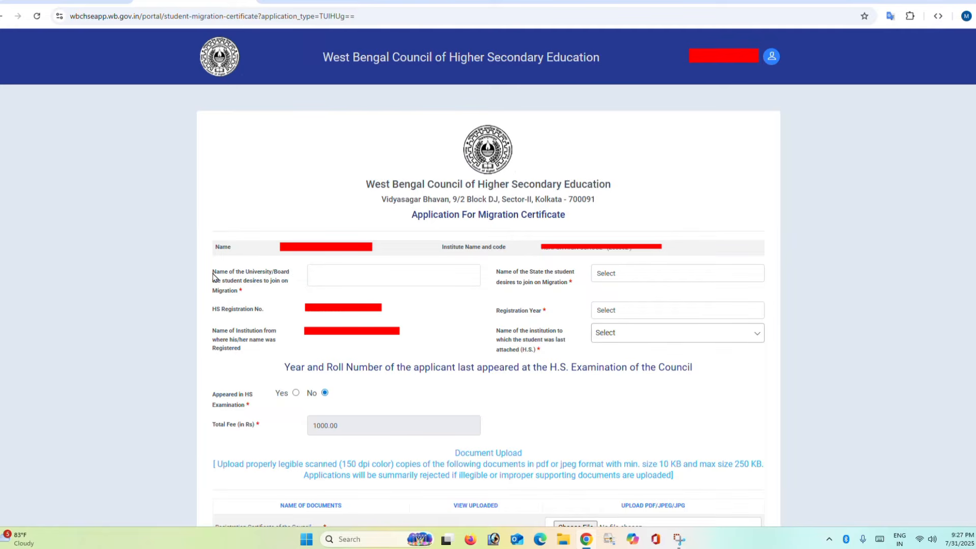
Review the destination university, state and last-attended institution fields, and search the institution list for KUA.
left_click_drag(213, 275, 241, 294)
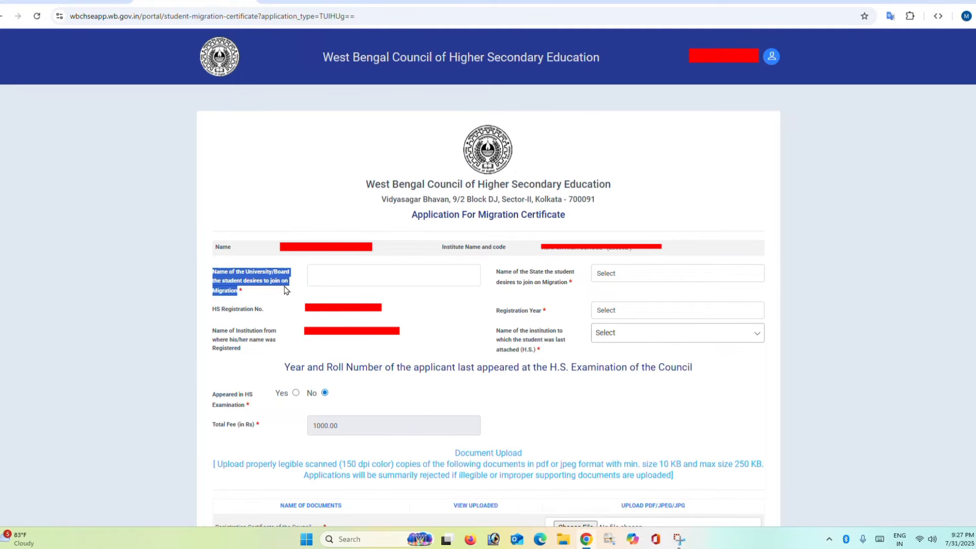
left_click(336, 276)
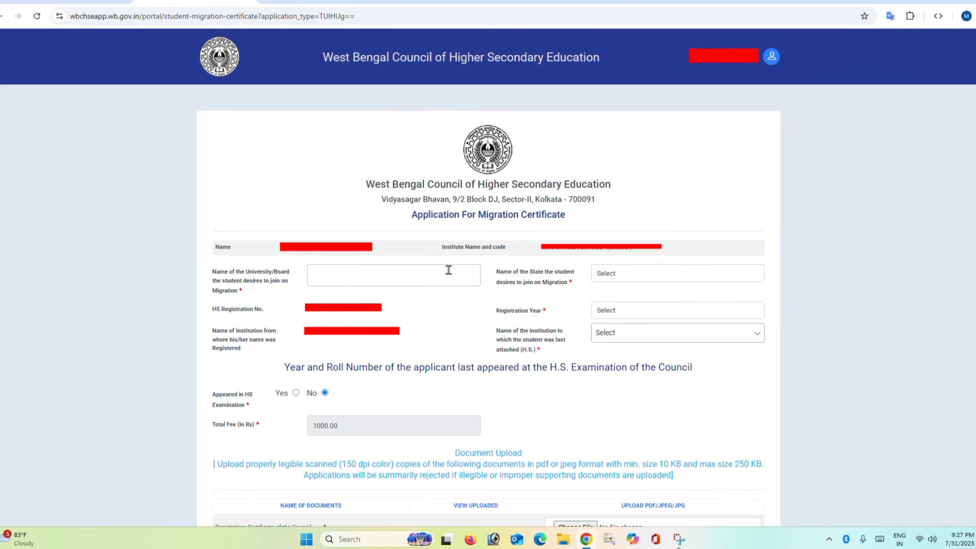
left_click(615, 275)
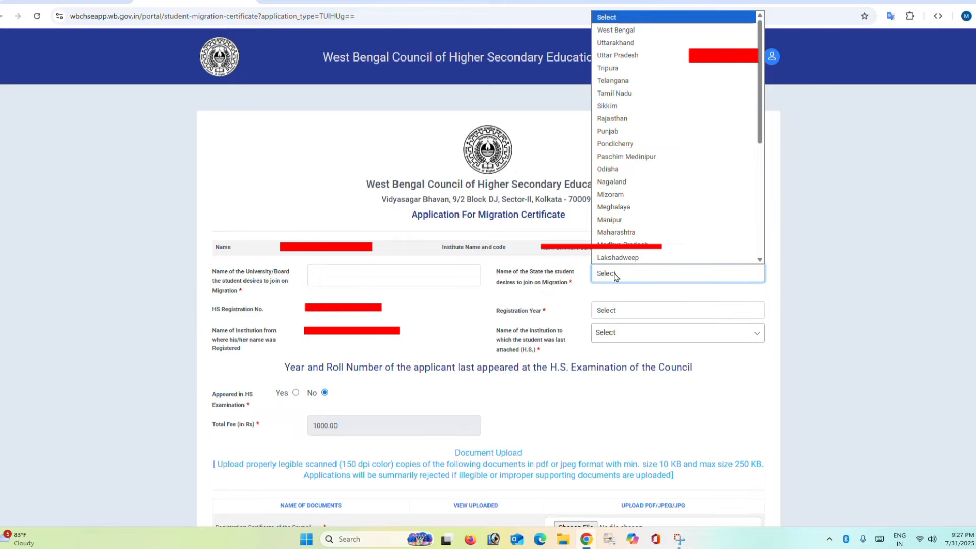
left_click(614, 277)
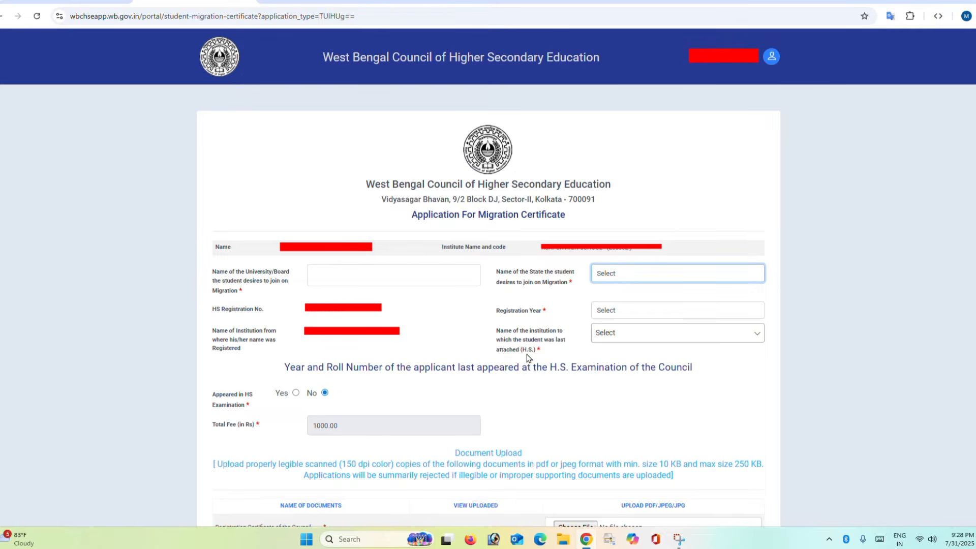
left_click_drag(539, 354, 497, 337)
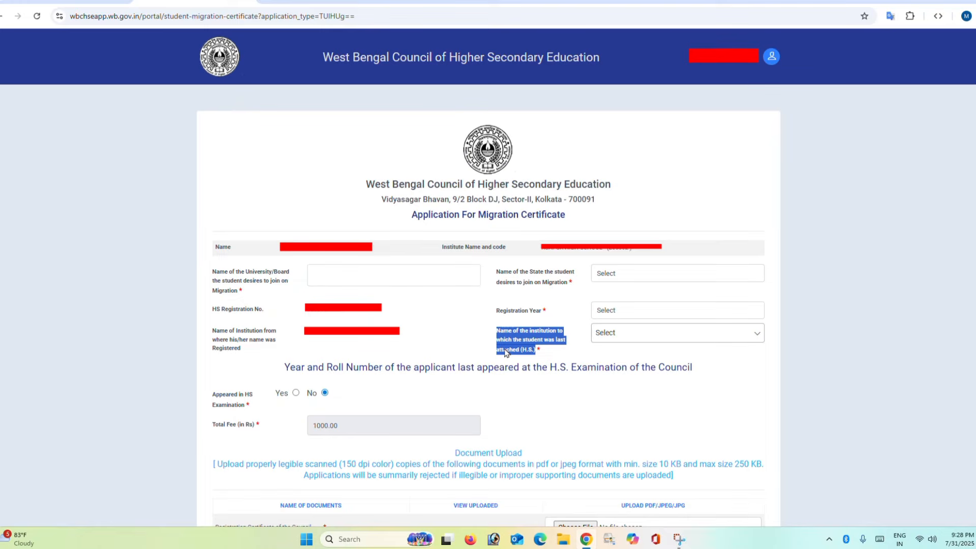
left_click(600, 333)
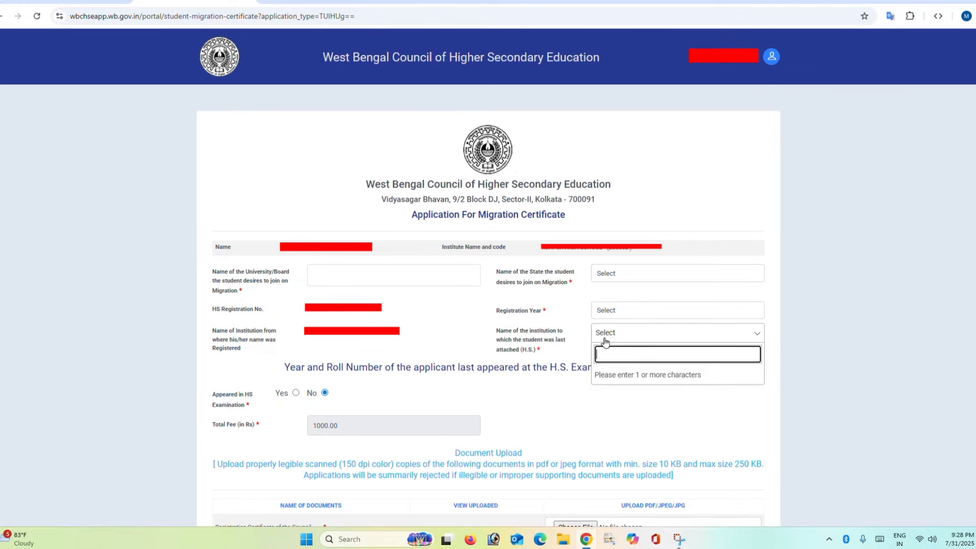
type("KUA")
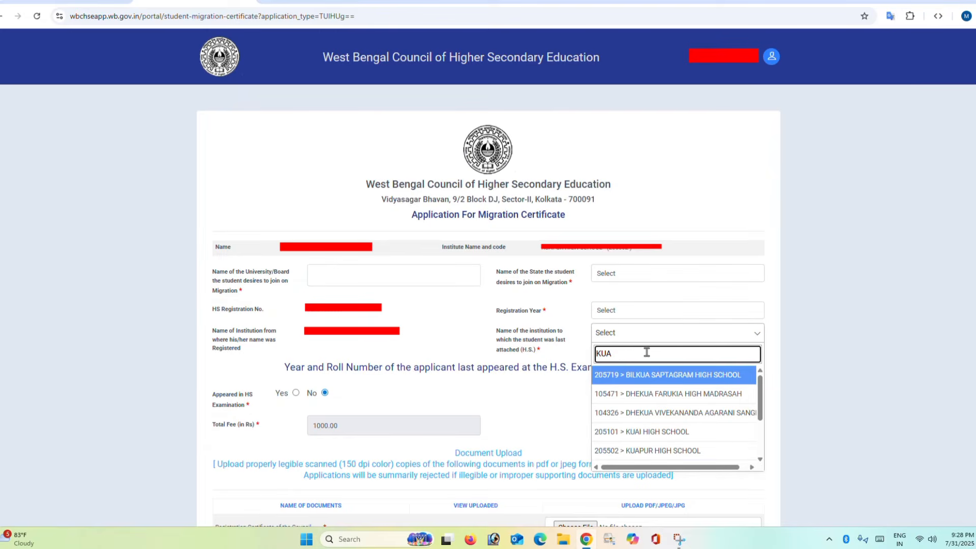
left_click(575, 348)
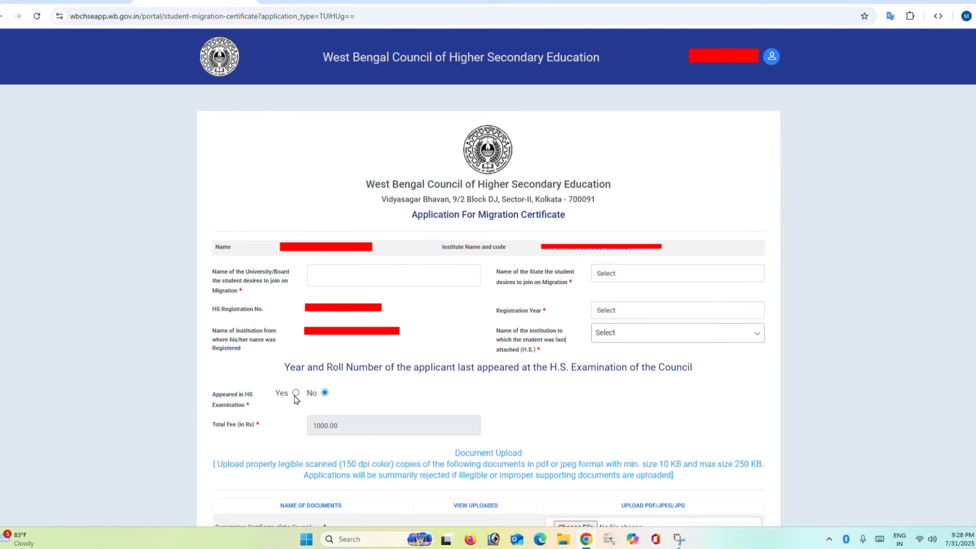
Set Appeared in HS Examination to Yes and look through the available HS appearing years.
left_click(296, 394)
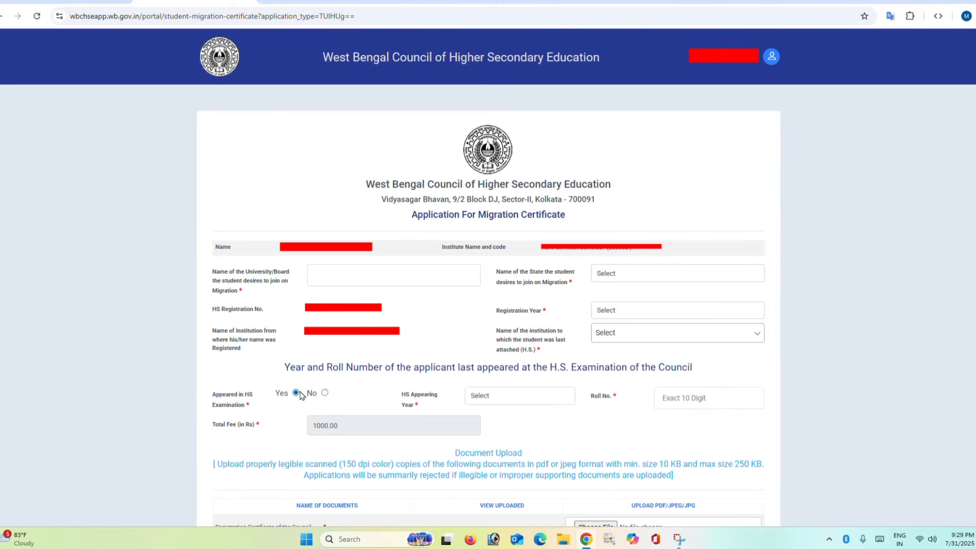
left_click(502, 401)
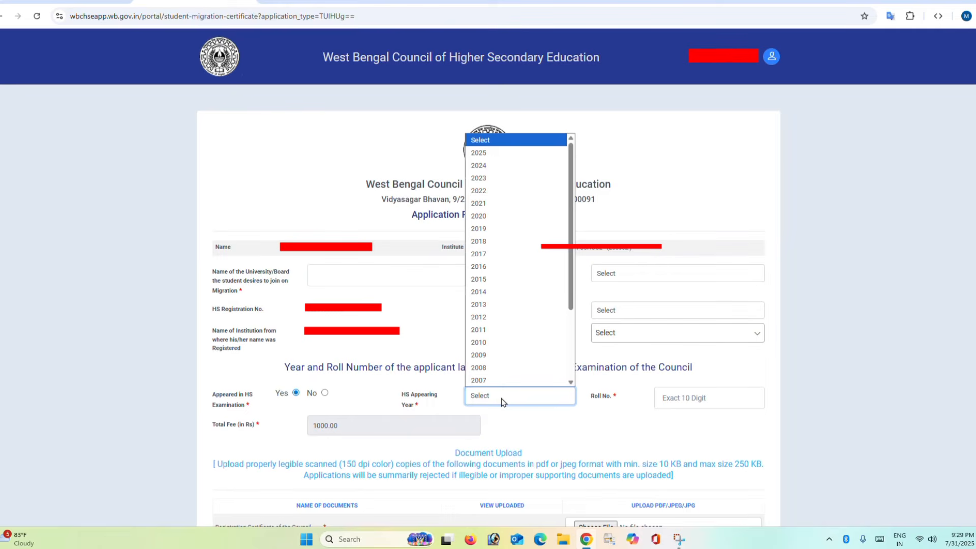
left_click(502, 402)
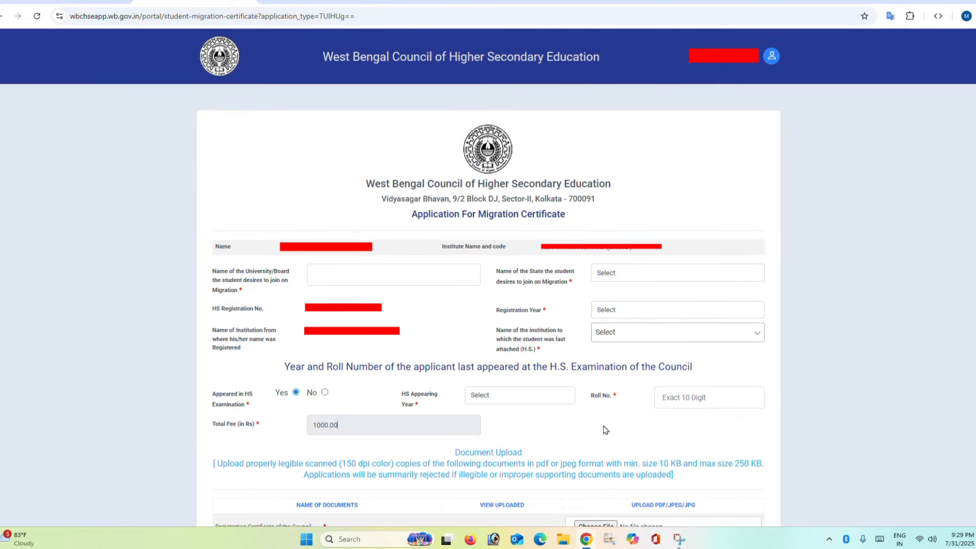
Examine the required document list with its scan resolution, format and size rules, and check the HS registration number in the form.
scroll(605, 430, "down", 3)
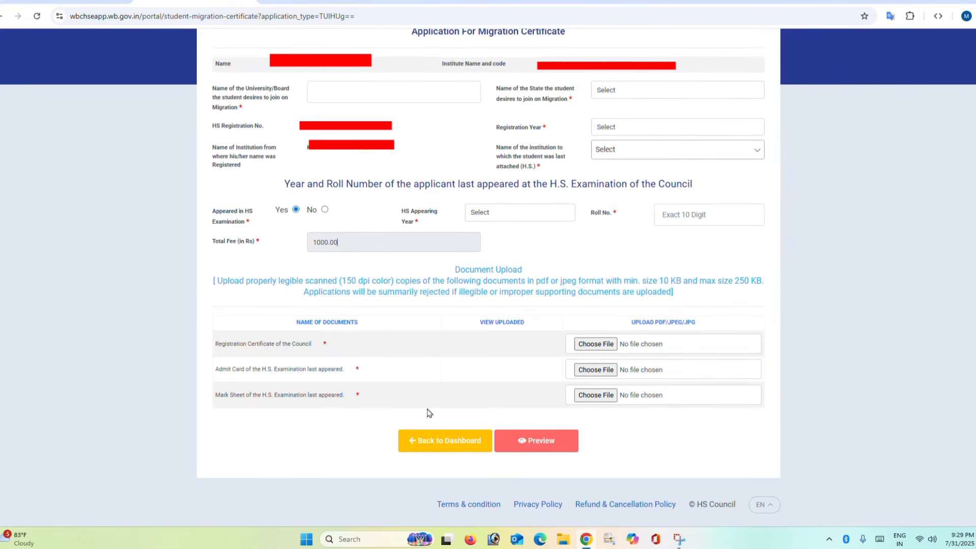
left_click_drag(215, 343, 313, 353)
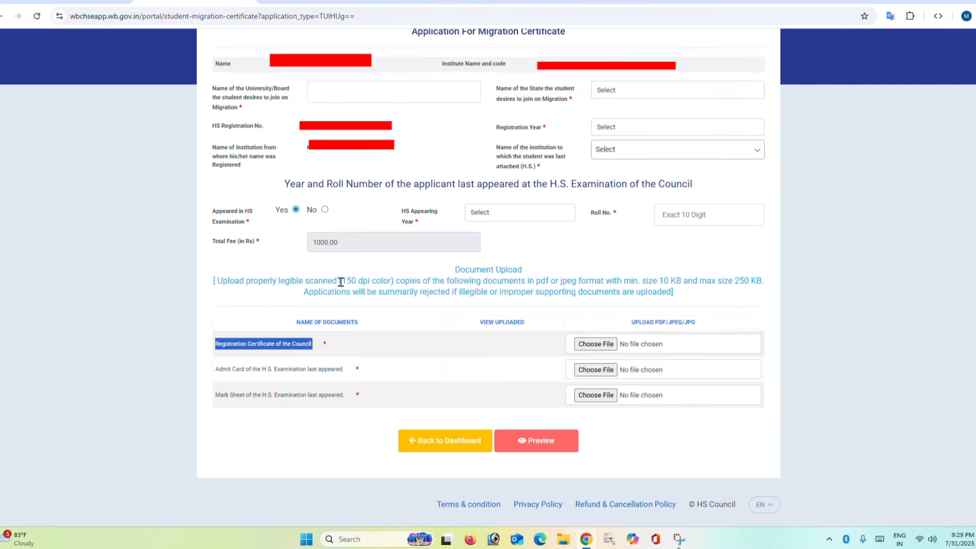
left_click_drag(340, 280, 390, 279)
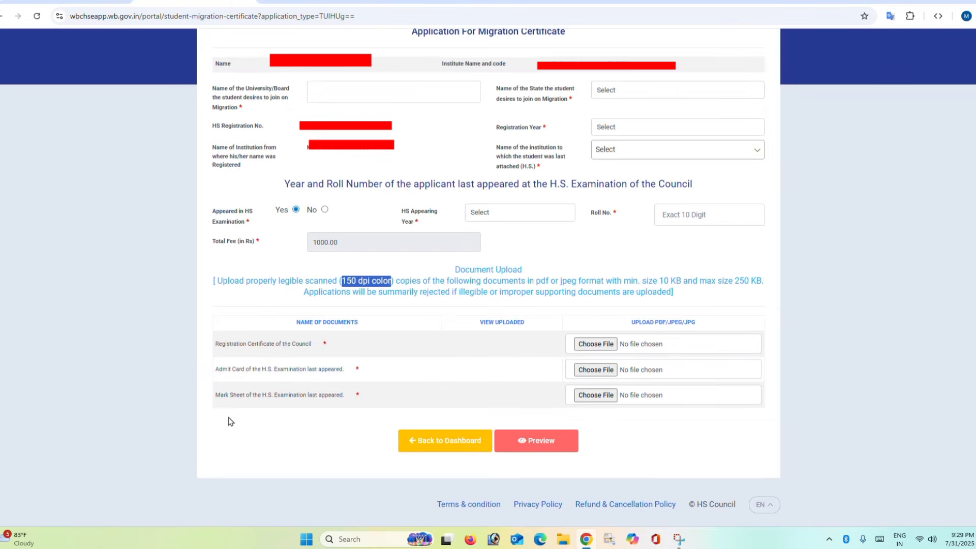
left_click_drag(218, 369, 331, 367)
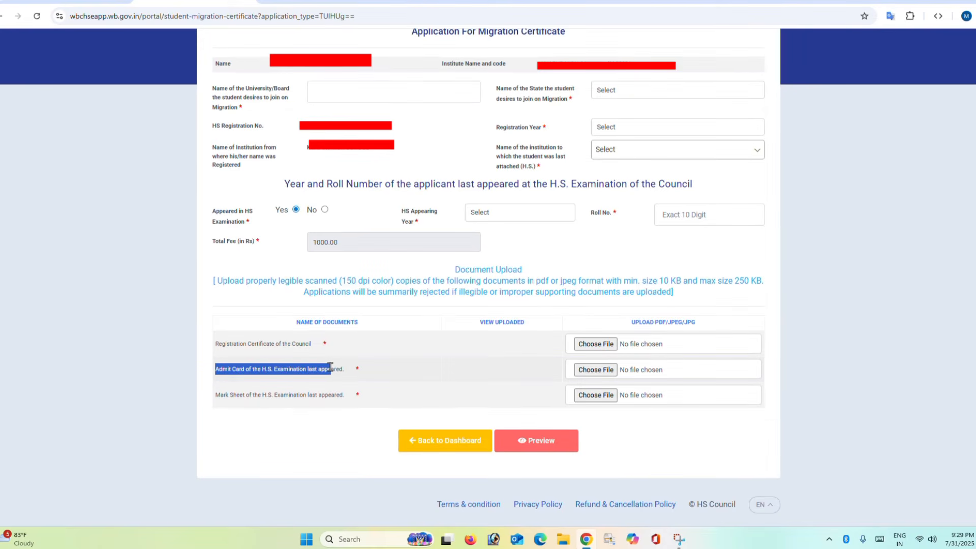
left_click_drag(215, 396, 339, 395)
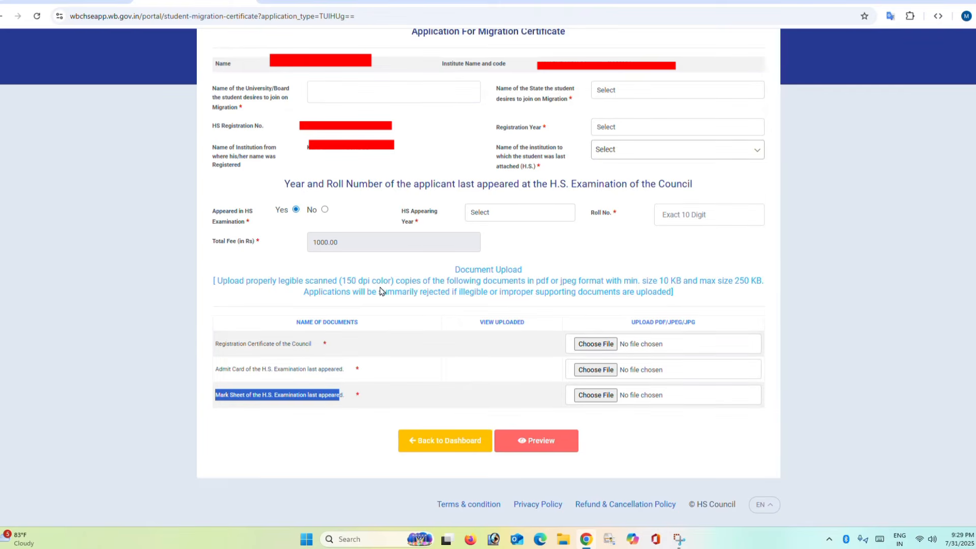
left_click_drag(339, 281, 675, 292)
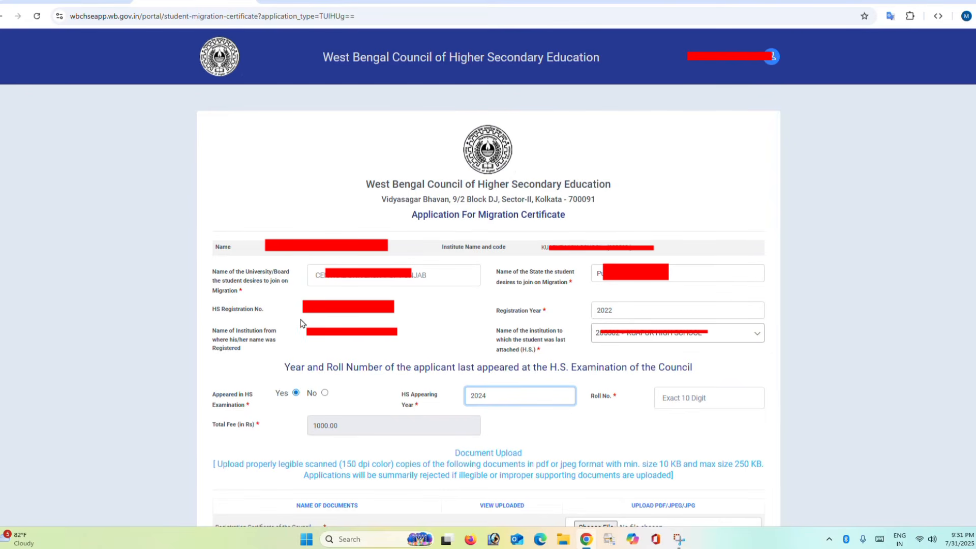
left_click_drag(306, 312, 345, 315)
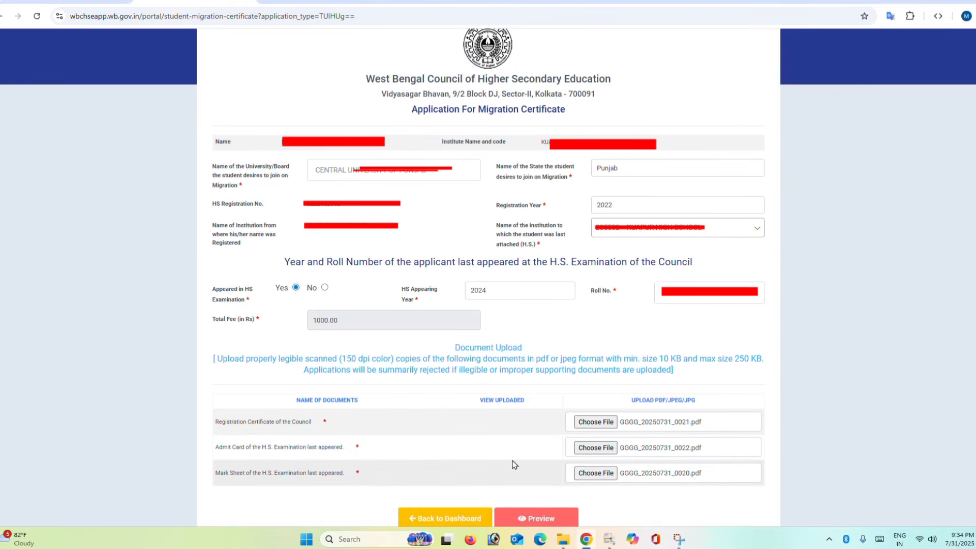
Preview the completed migration application, accept the declaration that its information is correct, and make the final submission.
left_click(528, 520)
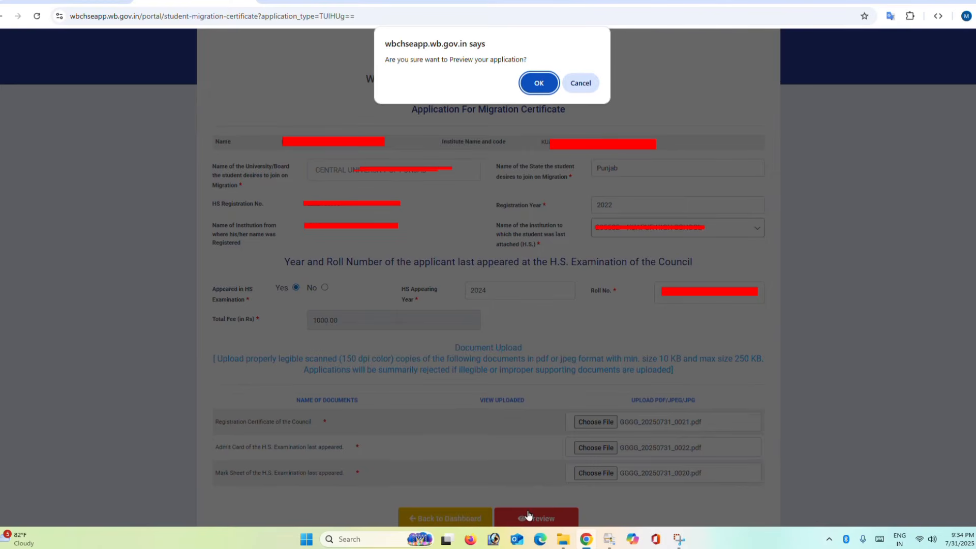
left_click(537, 85)
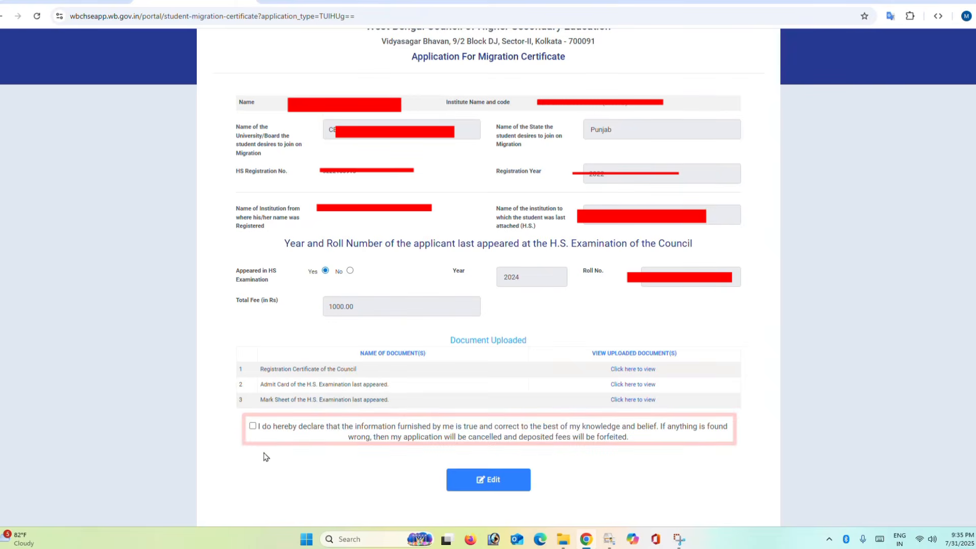
left_click(253, 427)
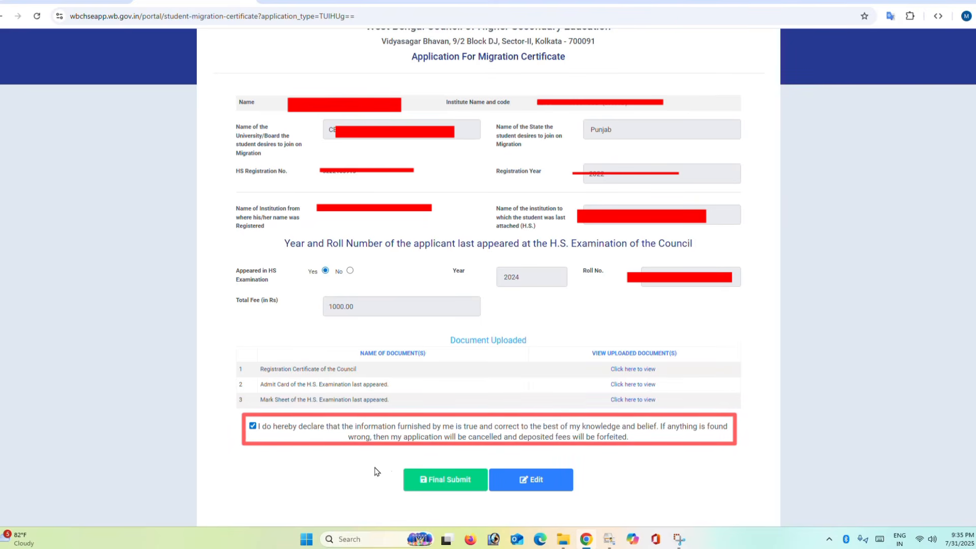
left_click(434, 486)
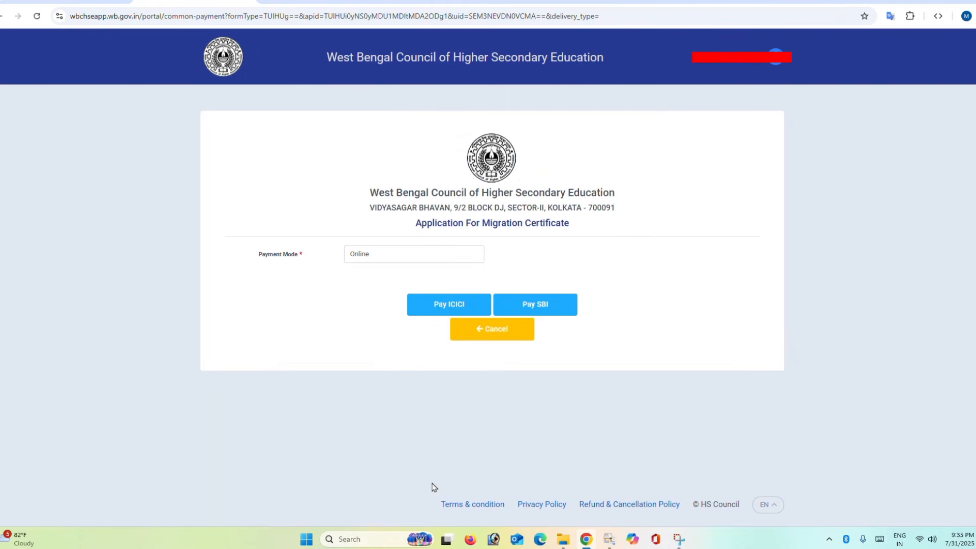
Proceed with online payment of the application fee through SBI, using UPI as the payment method.
left_click(377, 261)
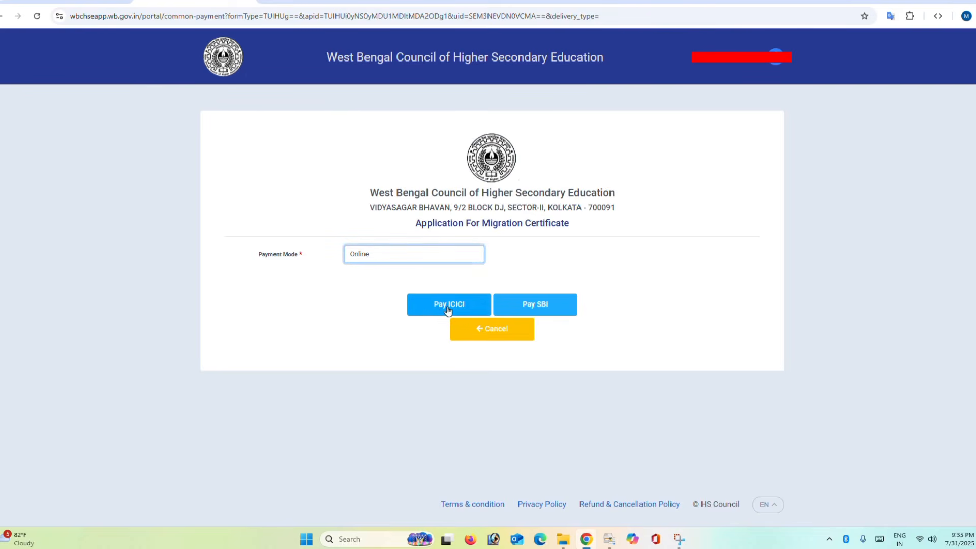
left_click(532, 309)
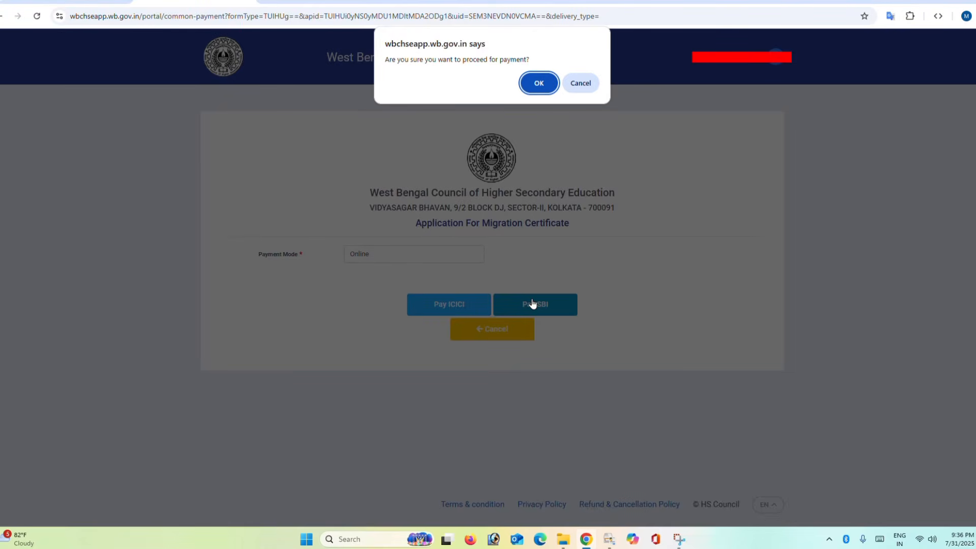
left_click(535, 83)
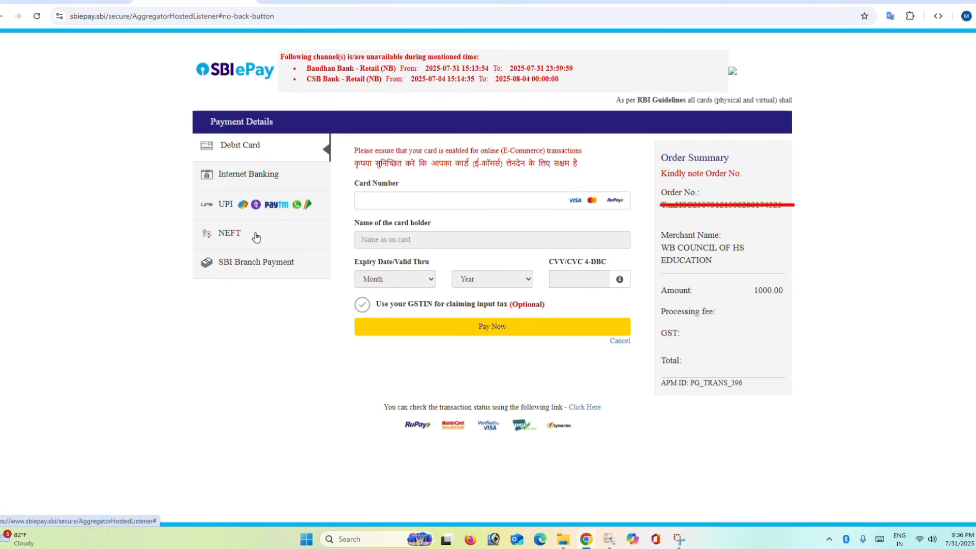
left_click(224, 206)
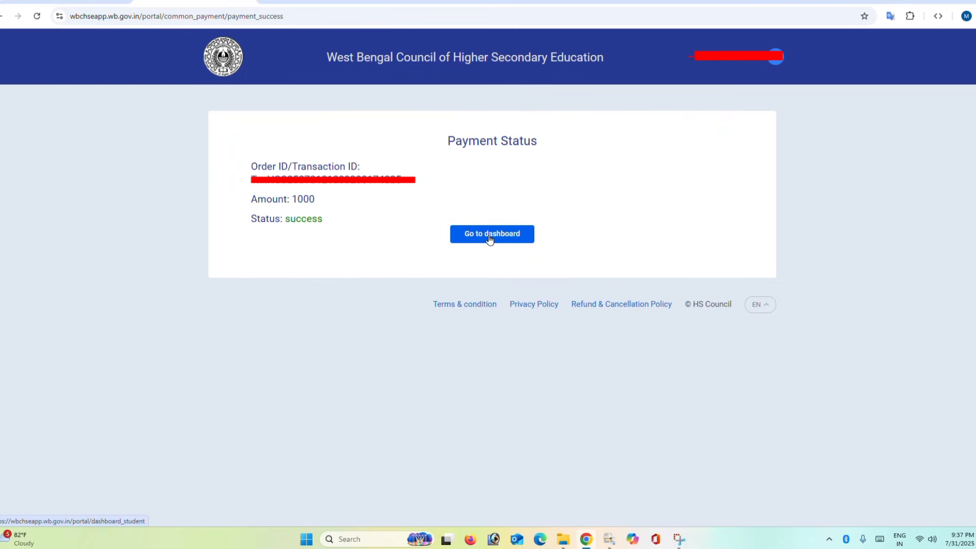
Return to the dashboard after the payment and view the details of the submitted migration application.
left_click(489, 237)
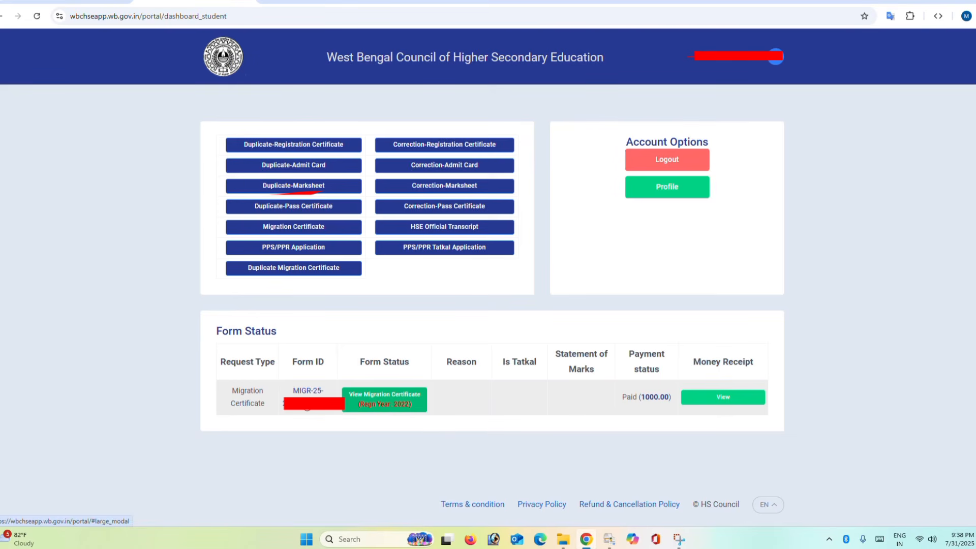
left_click(307, 405)
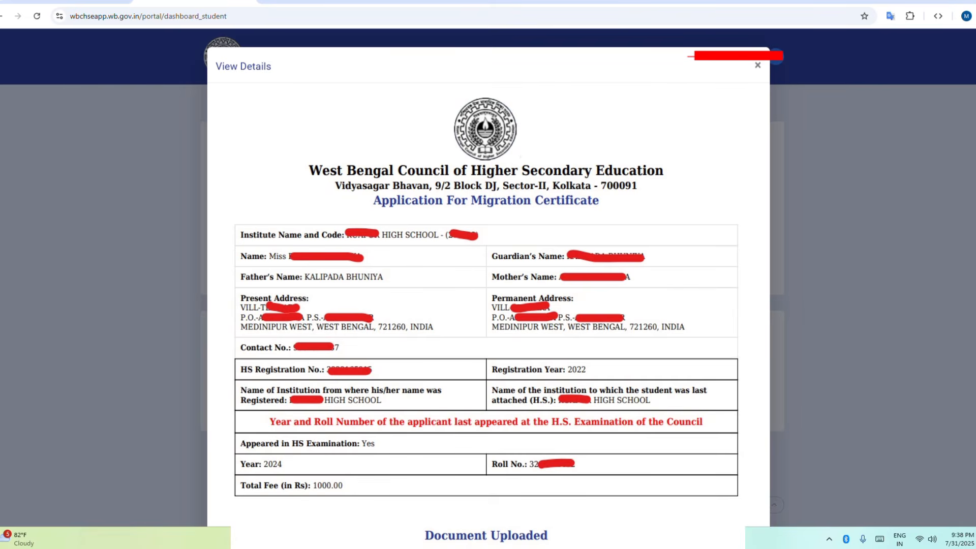
left_click(758, 67)
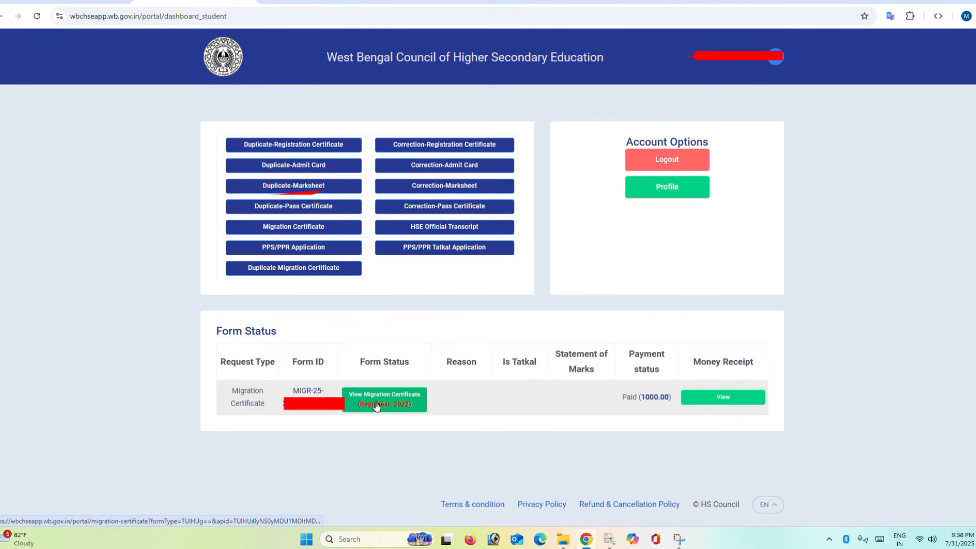
View the money receipt for the migration application and open the issued migration certificate.
left_click(722, 397)
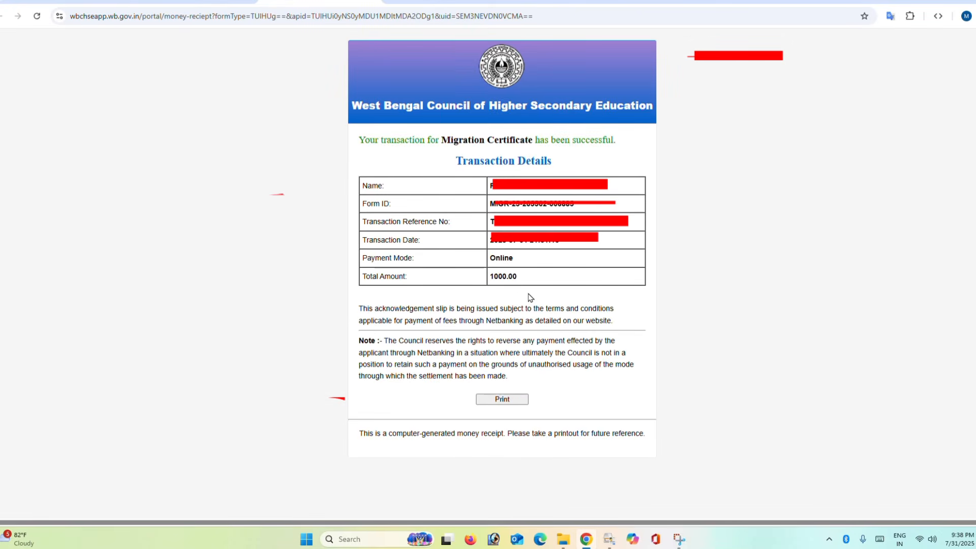
left_click(224, 4)
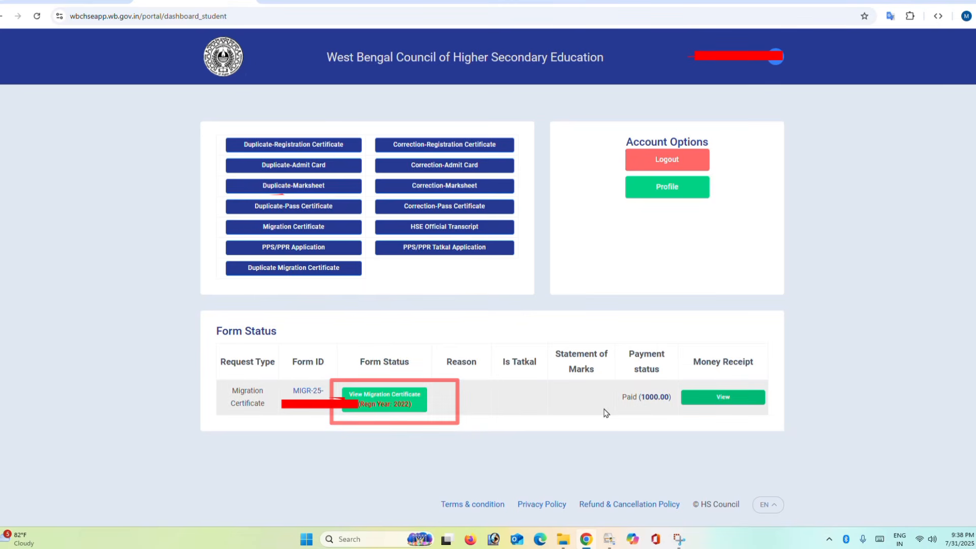
left_click(389, 402)
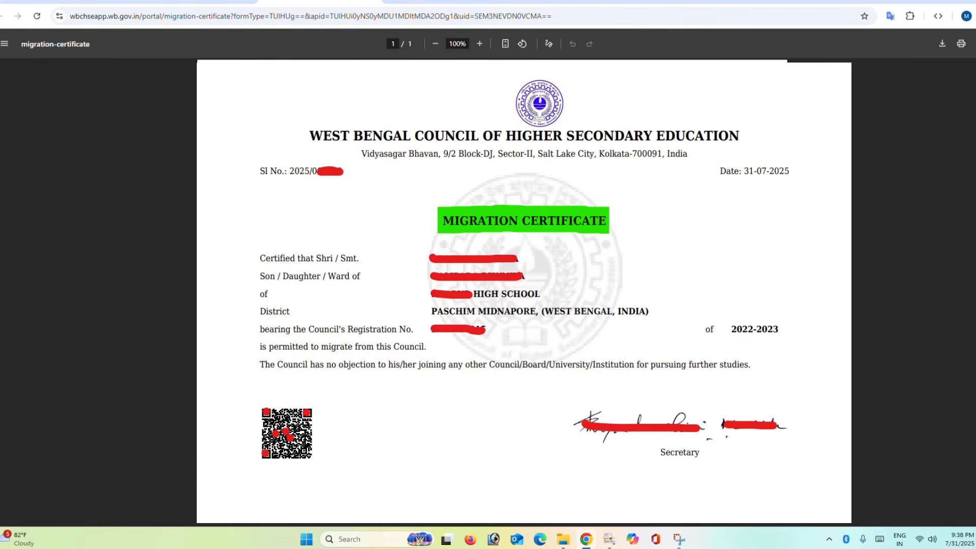